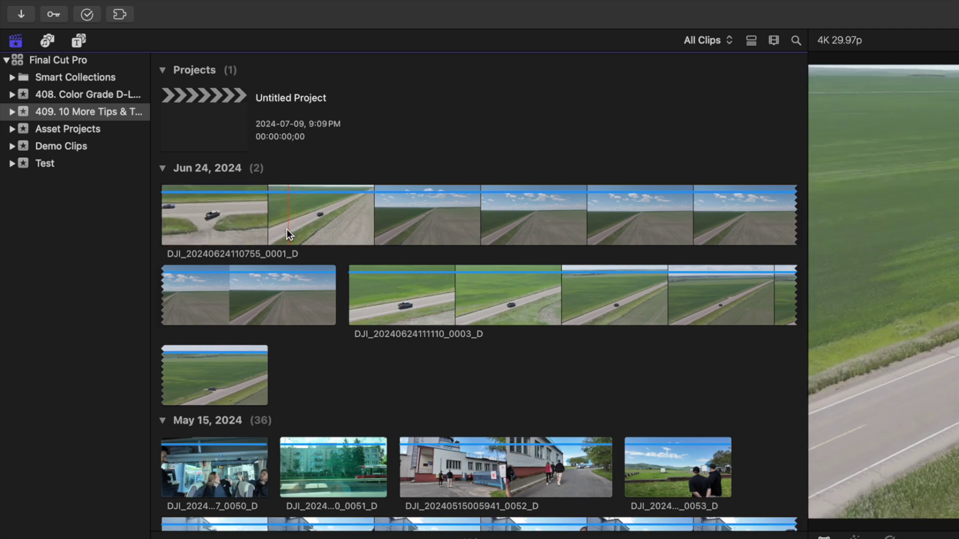
Mark two ranges in the first Jun 24 aerial clip as Favorites.
{"action": "key", "text": "i"}
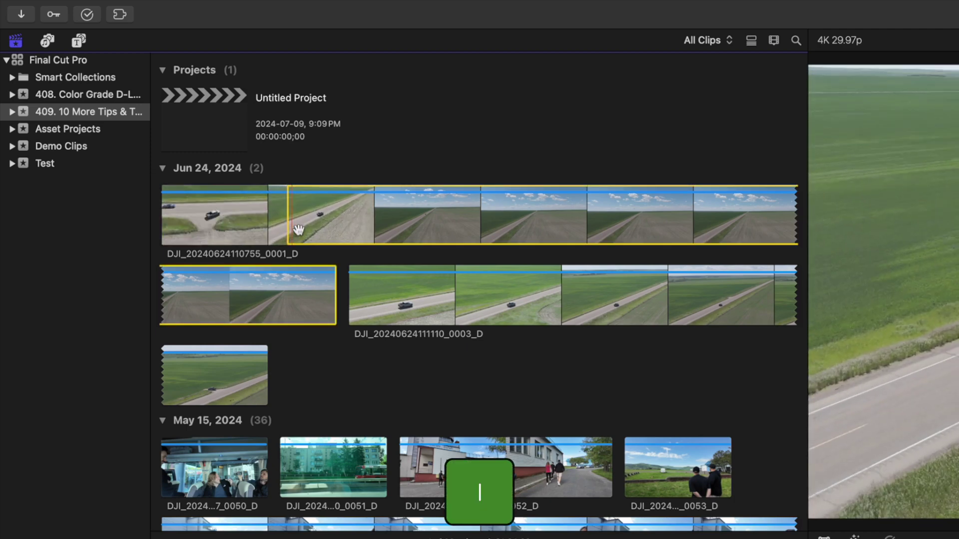
{"action": "key", "text": "o"}
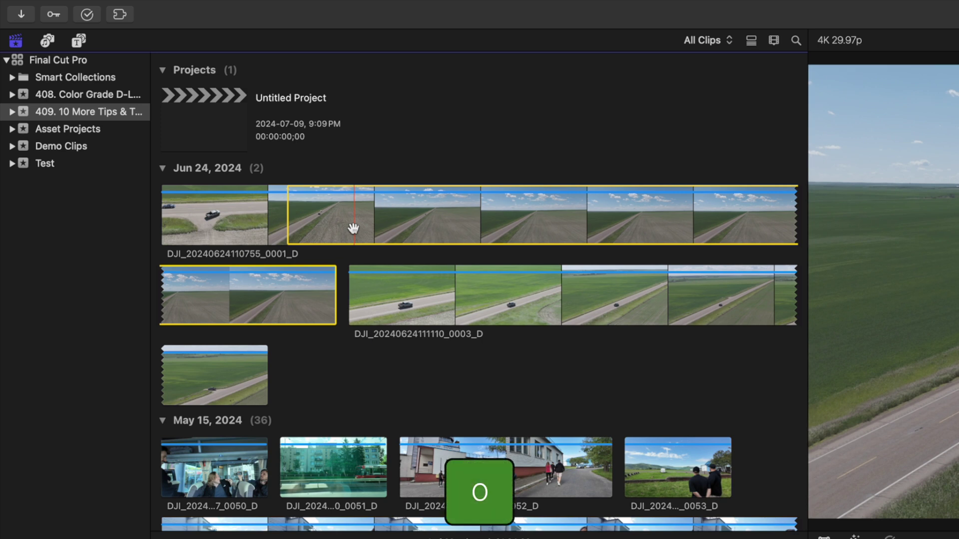
{"action": "key", "text": "f"}
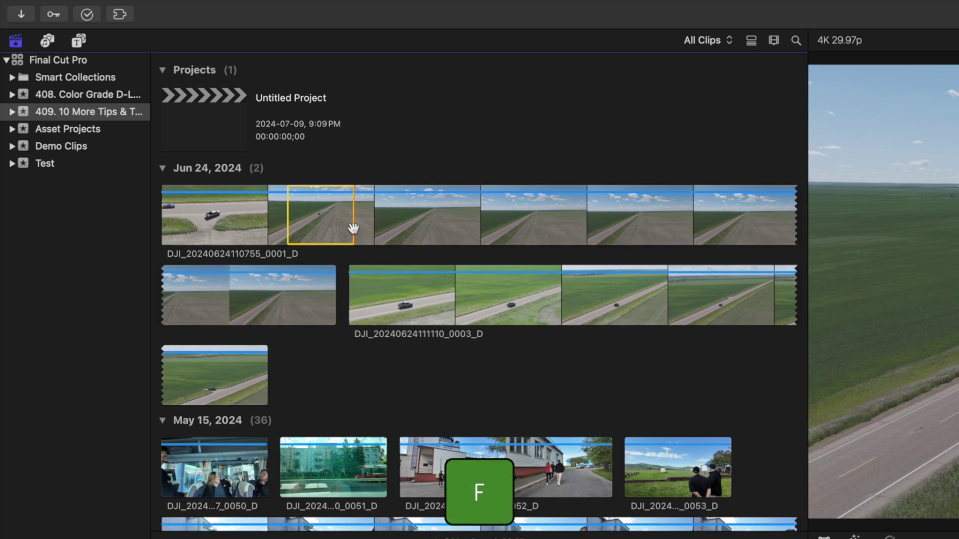
{"action": "left_click_drag", "start_coordinate": [500, 231], "coordinate": [624, 229]}
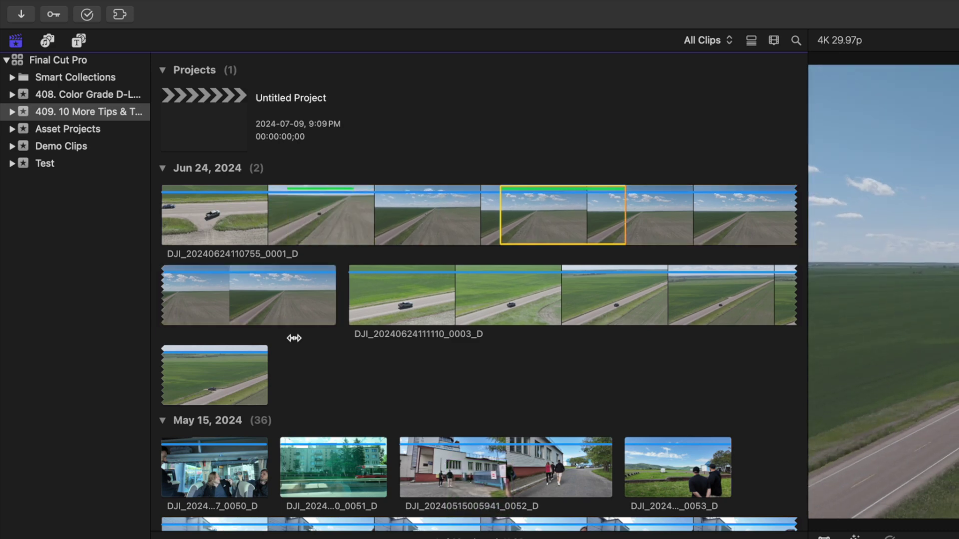
{"action": "key", "text": "f"}
Mark several ranges in the second Jun 24 aerial clip as Favorites.
{"action": "left_click_drag", "start_coordinate": [232, 304], "coordinate": [304, 304]}
{"action": "key", "text": "f"}
{"action": "key", "text": "i"}
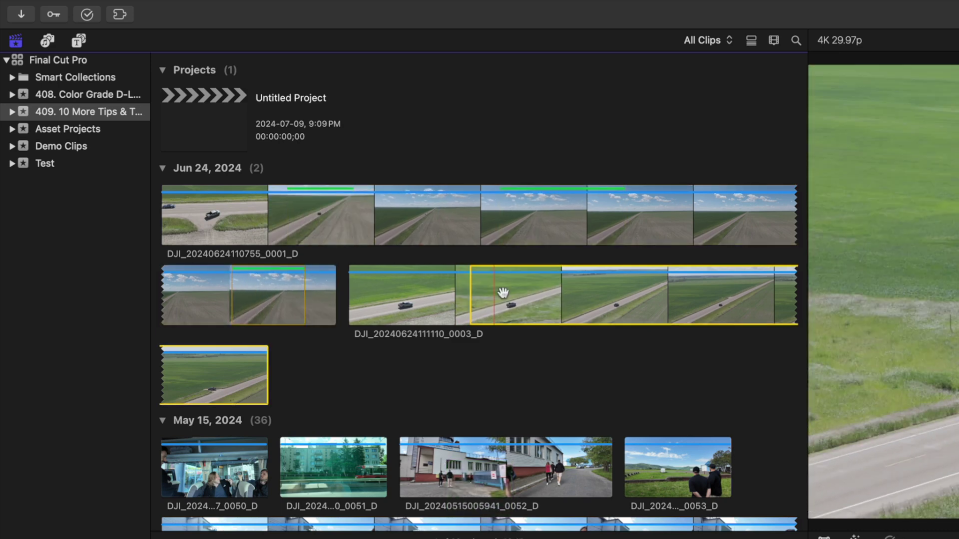
{"action": "key", "text": "o"}
{"action": "key", "text": "f"}
{"action": "key", "text": "i"}
{"action": "key", "text": "o"}
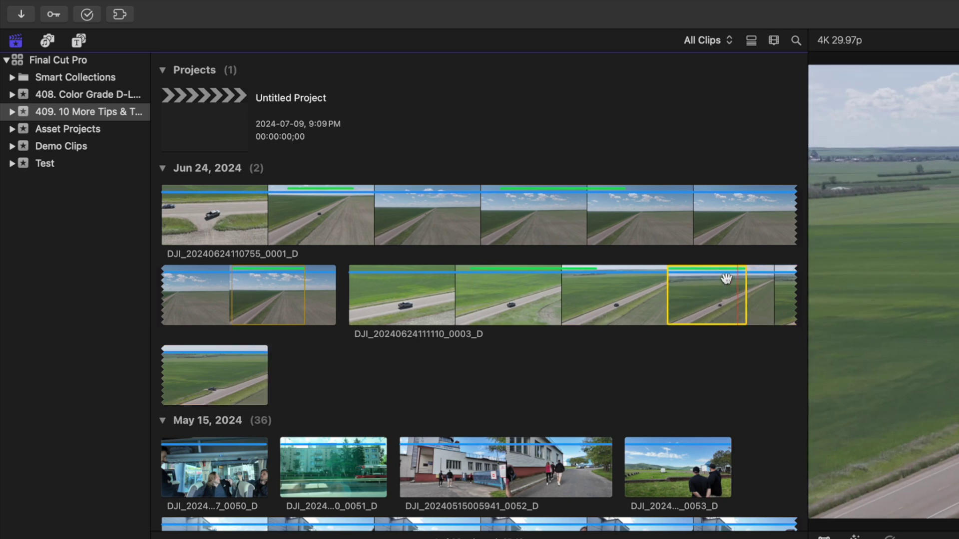
{"action": "left_click", "coordinate": [729, 41]}
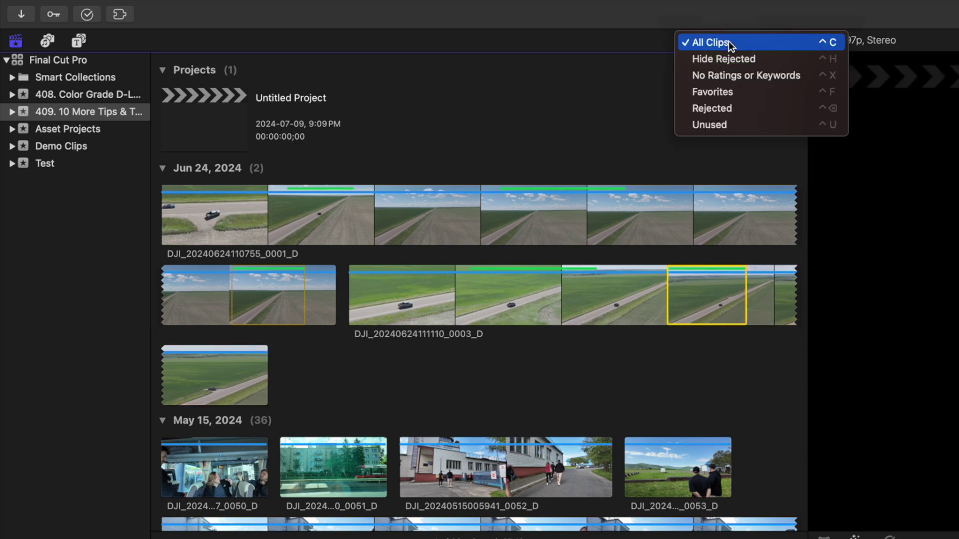
Filter the browser to show only Favorite clips.
{"action": "left_click", "coordinate": [732, 94]}
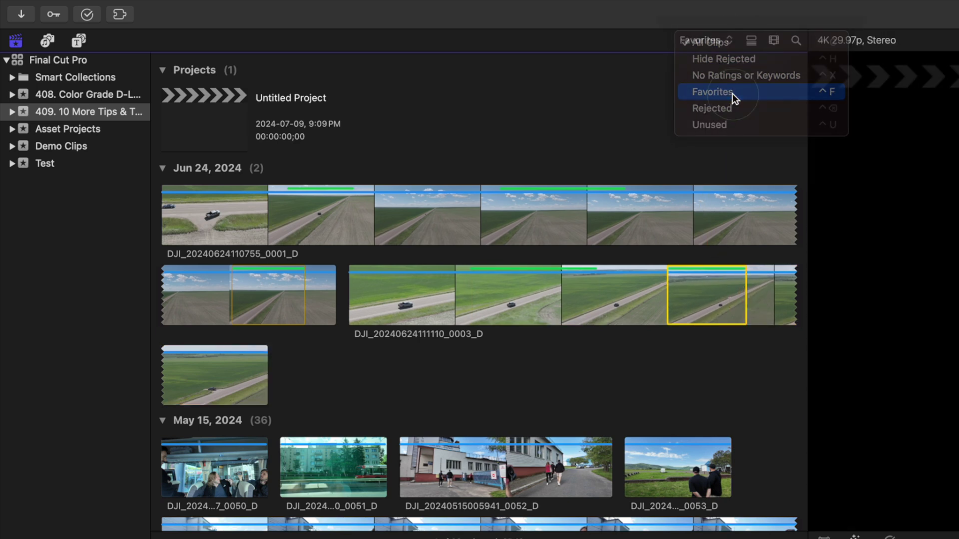
{"action": "key", "text": "ctrl+f"}
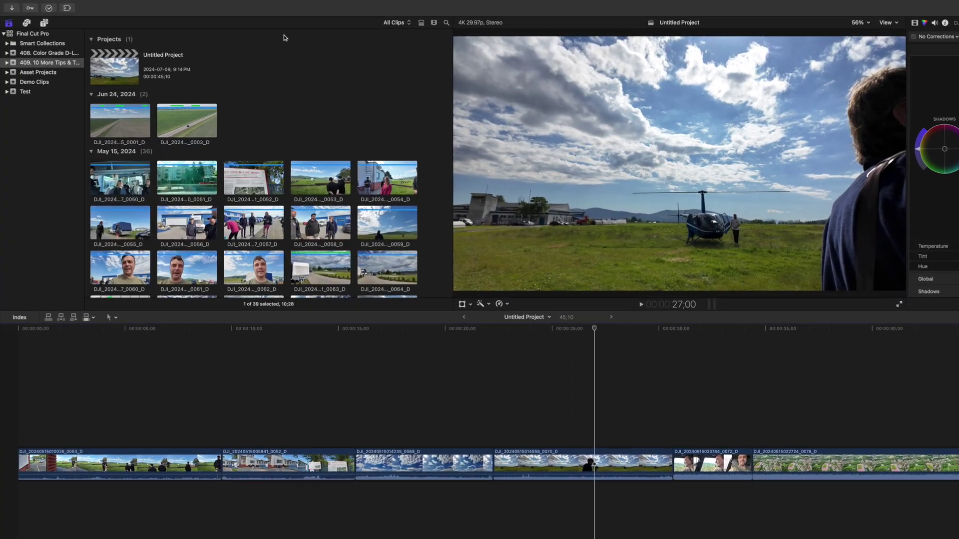
Turn on Used Media Ranges via View > Browser to mark already-used clip portions.
{"action": "mouse_move", "coordinate": [250, 3]}
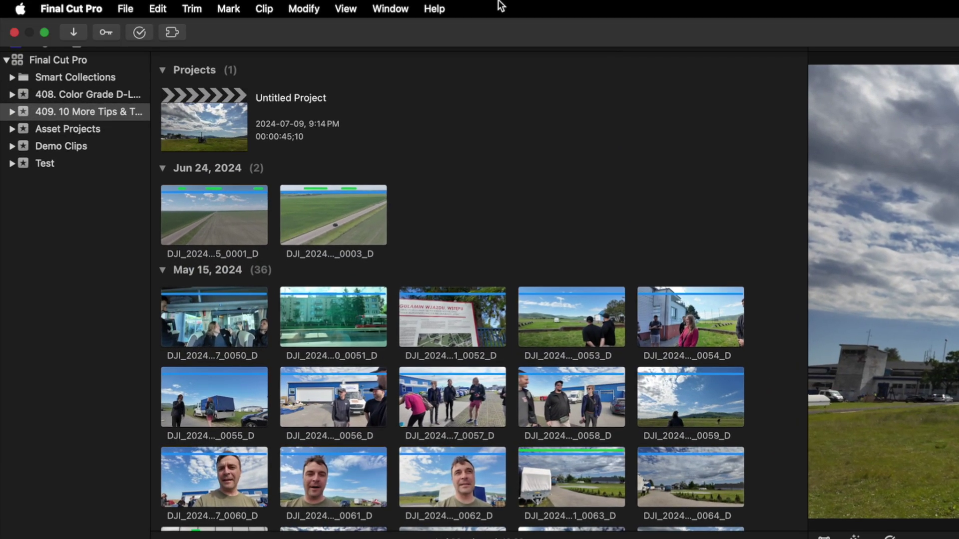
{"action": "left_click", "coordinate": [345, 9]}
{"action": "mouse_move", "coordinate": [421, 82]}
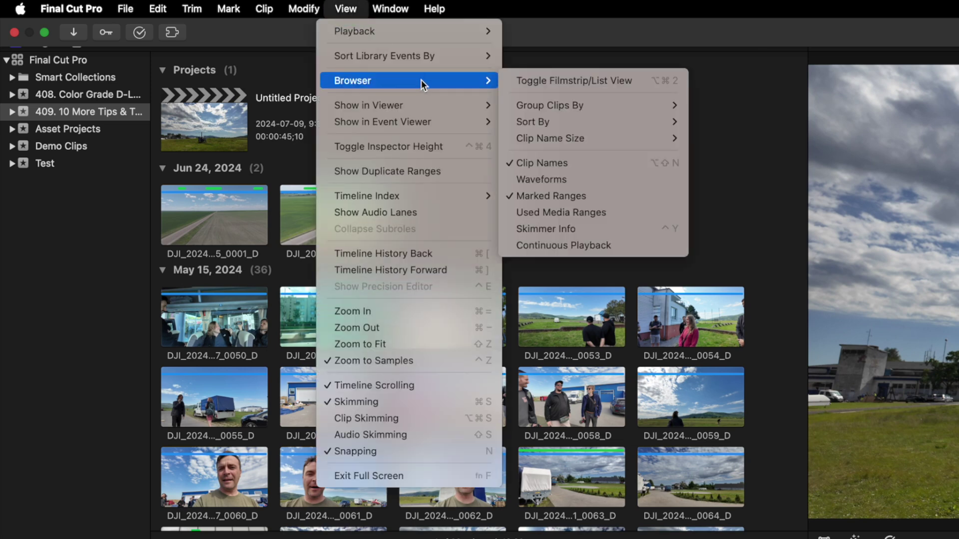
{"action": "left_click", "coordinate": [671, 213]}
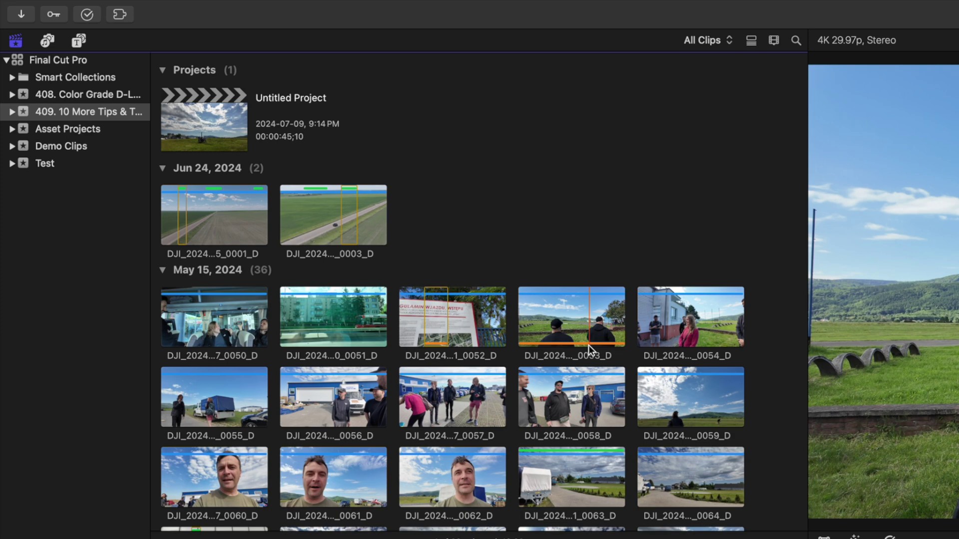
Create a smart collection named Unused Favourites and open its rules window.
{"action": "key", "text": "alt+super+n"}
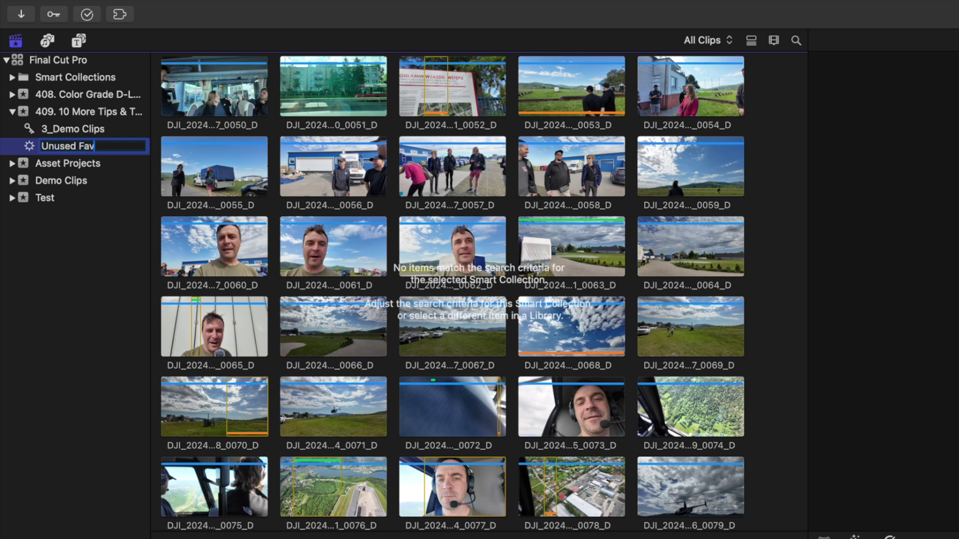
{"action": "key", "text": "Return"}
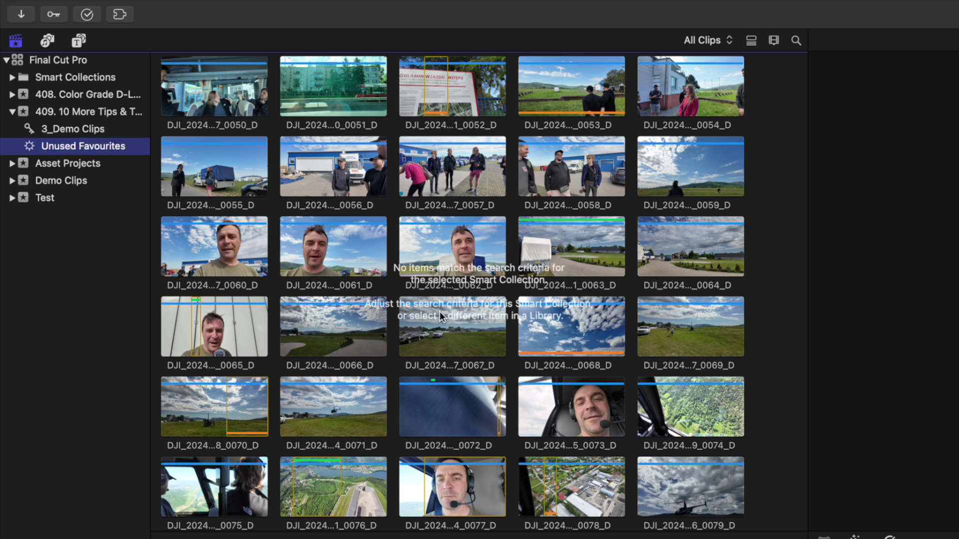
{"action": "double_click", "coordinate": [62, 148]}
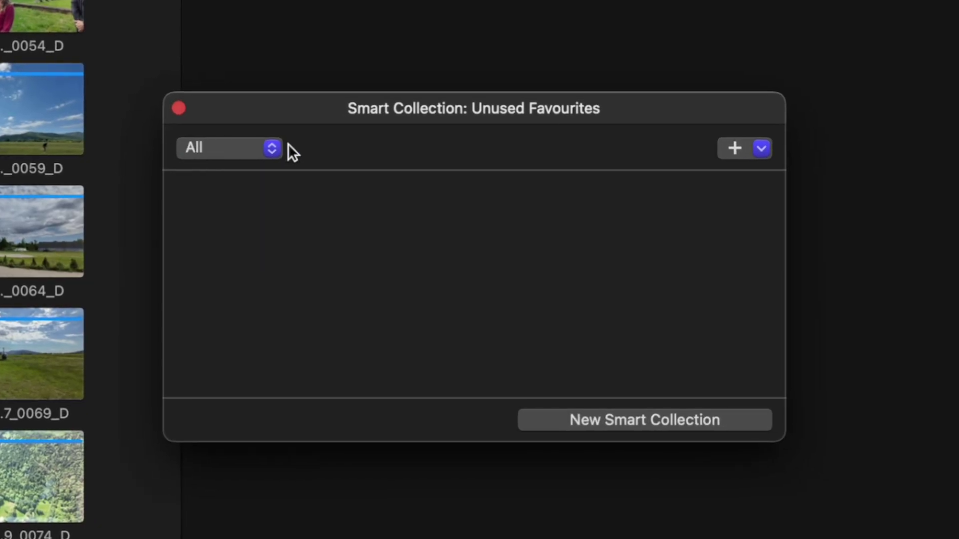
Set the collection to match all rules and add a Ratings rule for Favorites.
{"action": "left_click", "coordinate": [269, 149]}
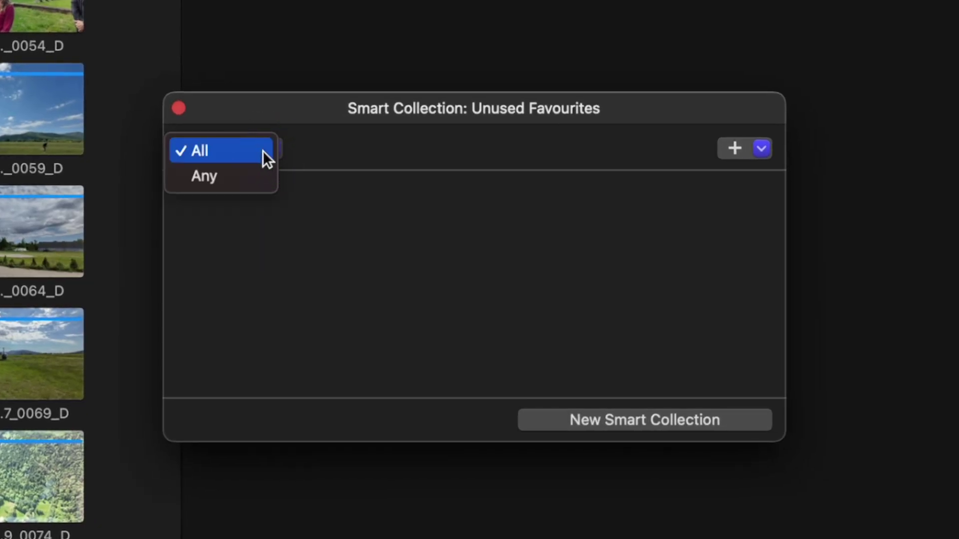
{"action": "left_click", "coordinate": [250, 151]}
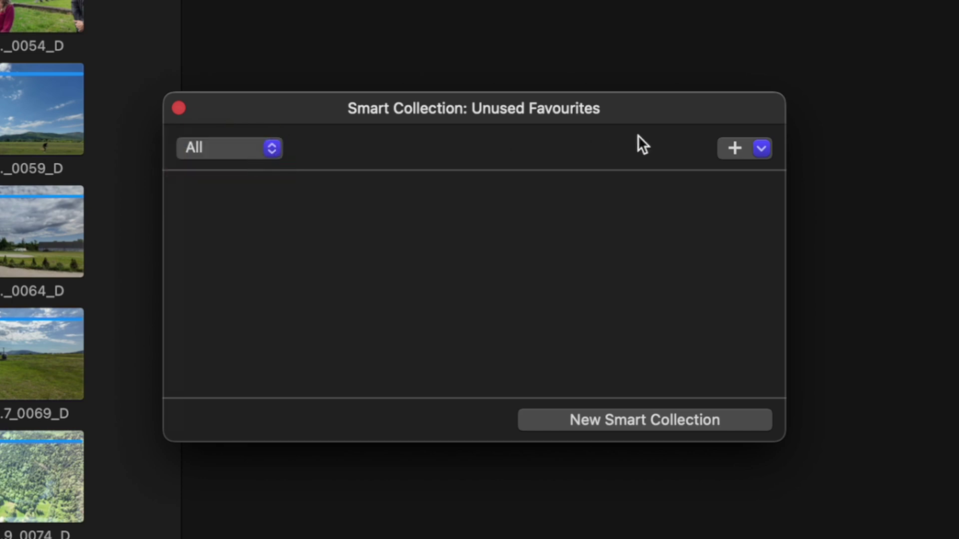
{"action": "left_click", "coordinate": [754, 152]}
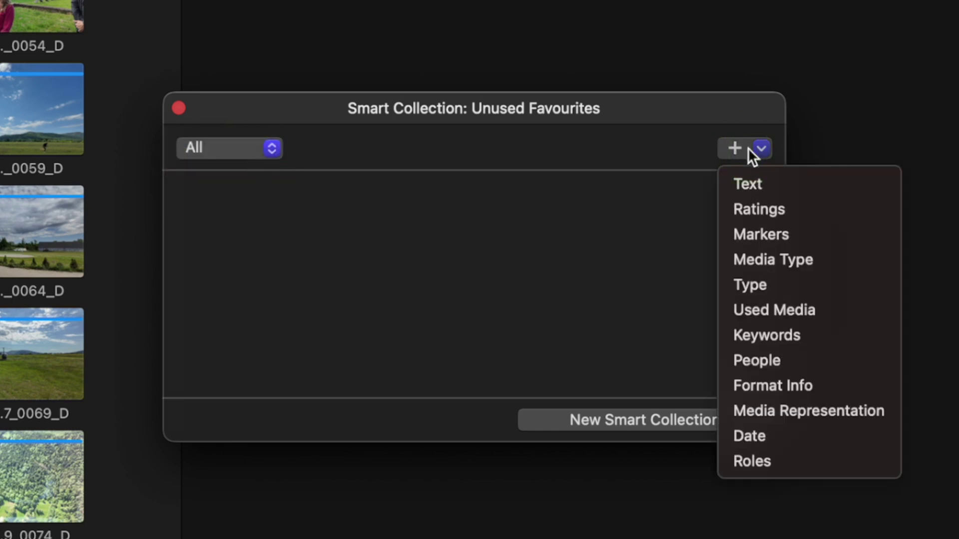
{"action": "left_click", "coordinate": [799, 208]}
{"action": "left_click", "coordinate": [447, 197]}
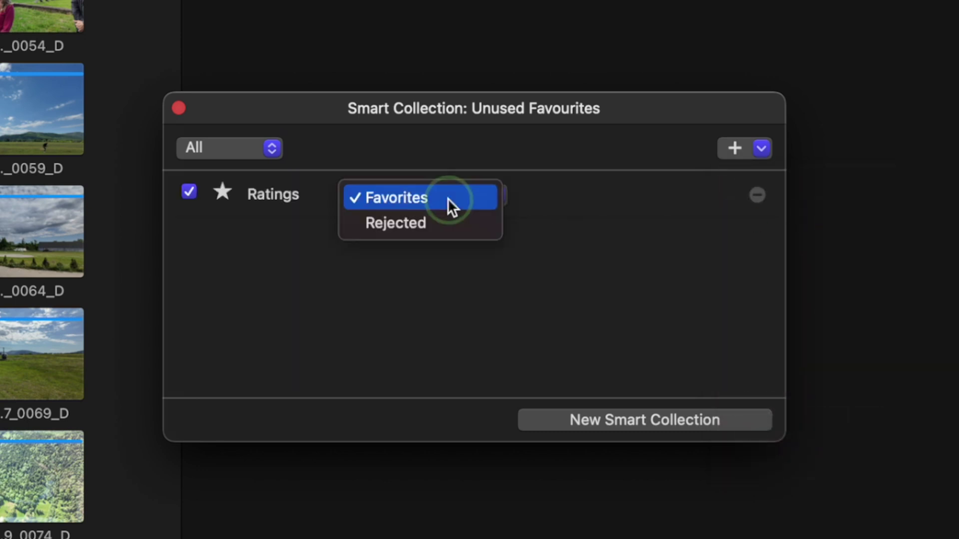
{"action": "left_click", "coordinate": [447, 198]}
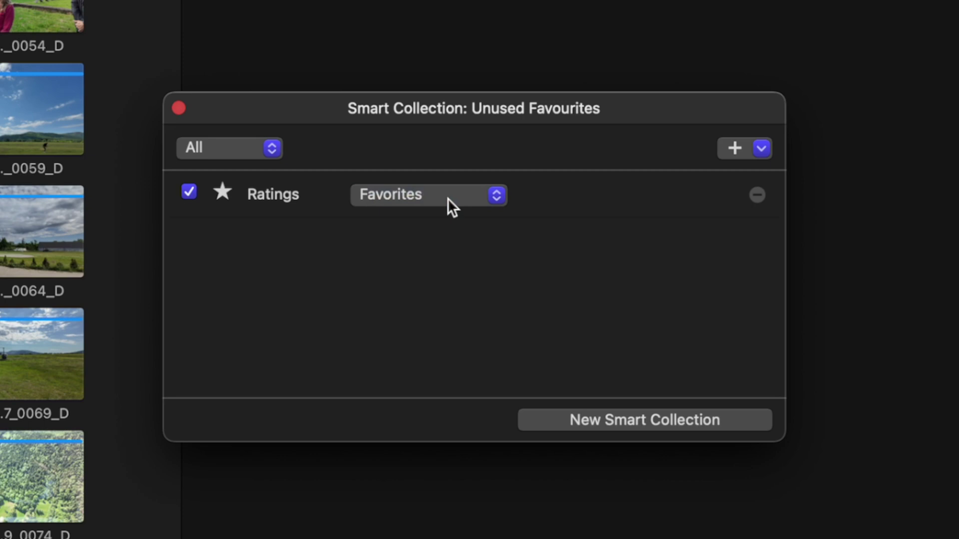
Add a Used Media rule set to Unused, close the rules, and select the 3_Demo Clips event.
{"action": "left_click", "coordinate": [739, 150]}
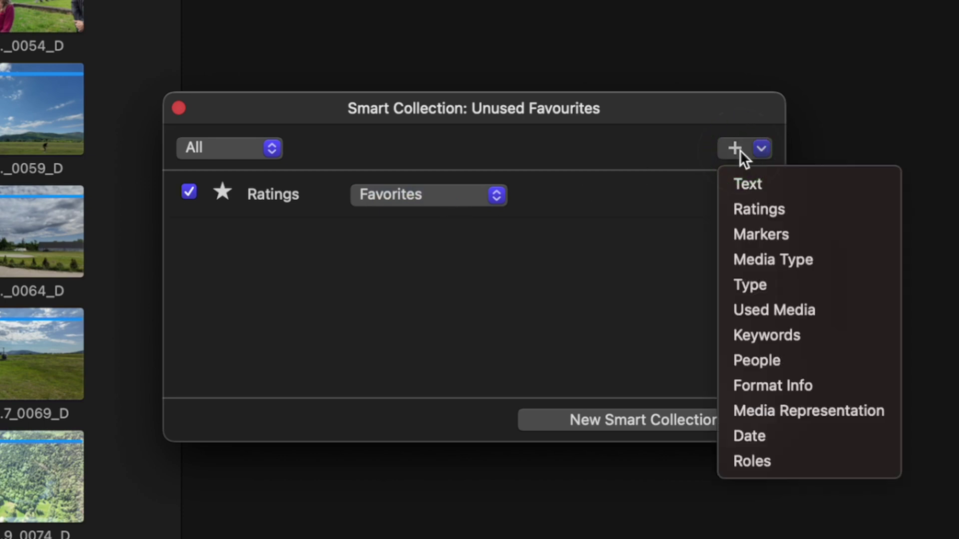
{"action": "left_click", "coordinate": [811, 310]}
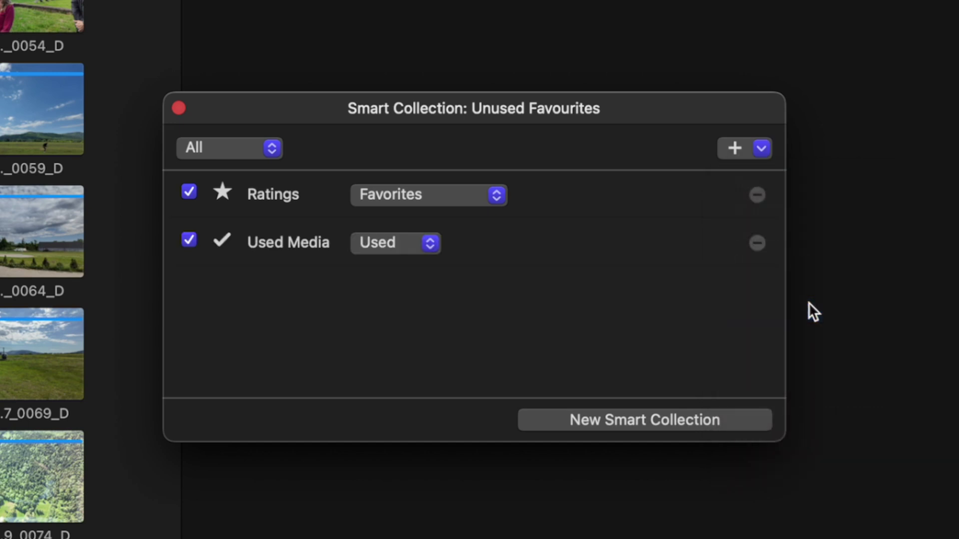
{"action": "left_click", "coordinate": [431, 242]}
{"action": "left_click", "coordinate": [418, 270]}
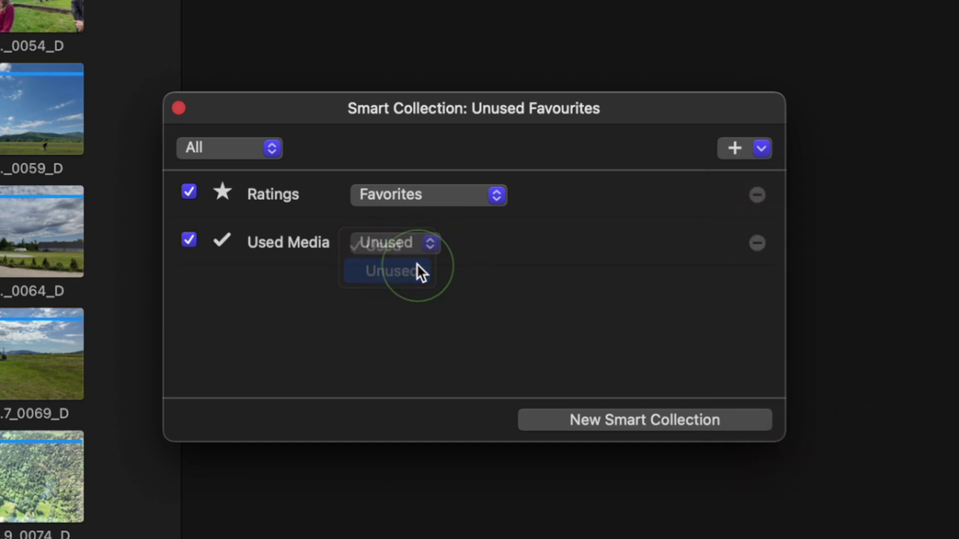
{"action": "left_click", "coordinate": [178, 107]}
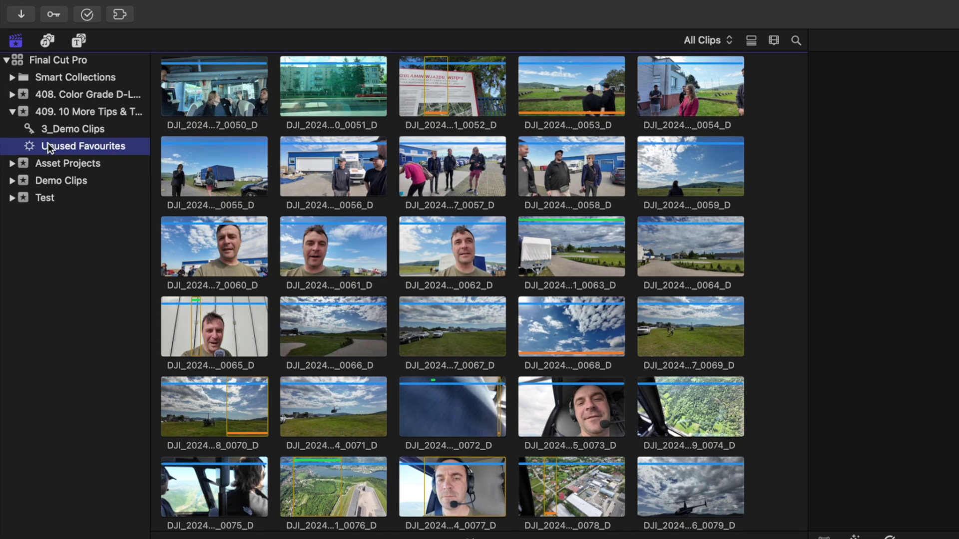
{"action": "left_click", "coordinate": [76, 131]}
Select the Unused Favourites collection to show its clips.
{"action": "left_click", "coordinate": [77, 146]}
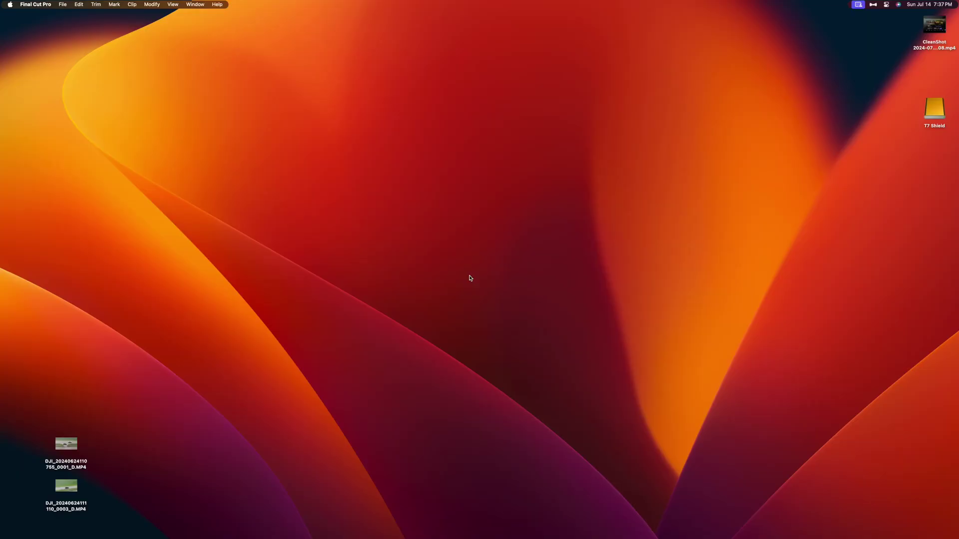
Launch mInstaller by searching 'min' in the launcher.
{"action": "key", "text": "alt+space"}
{"action": "type", "text": "min"}
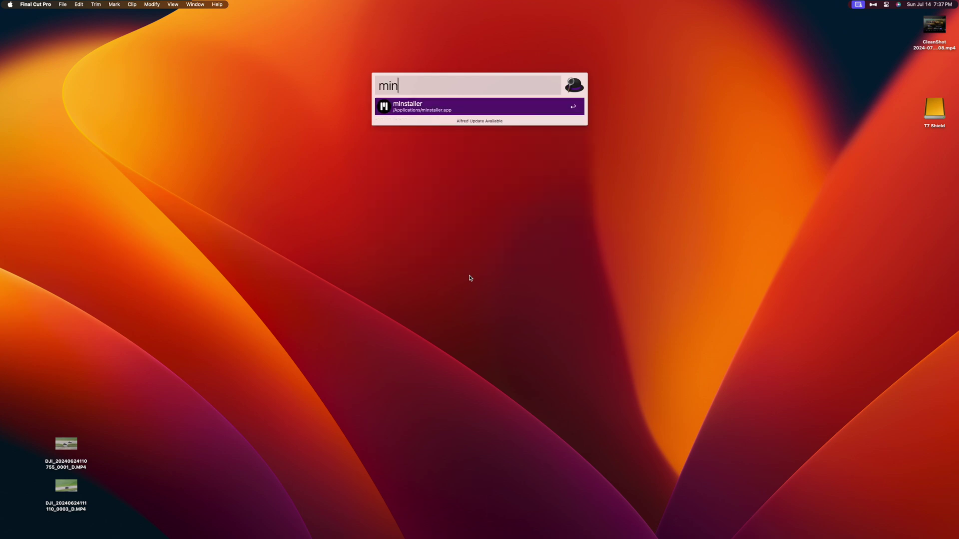
{"action": "key", "text": "Return"}
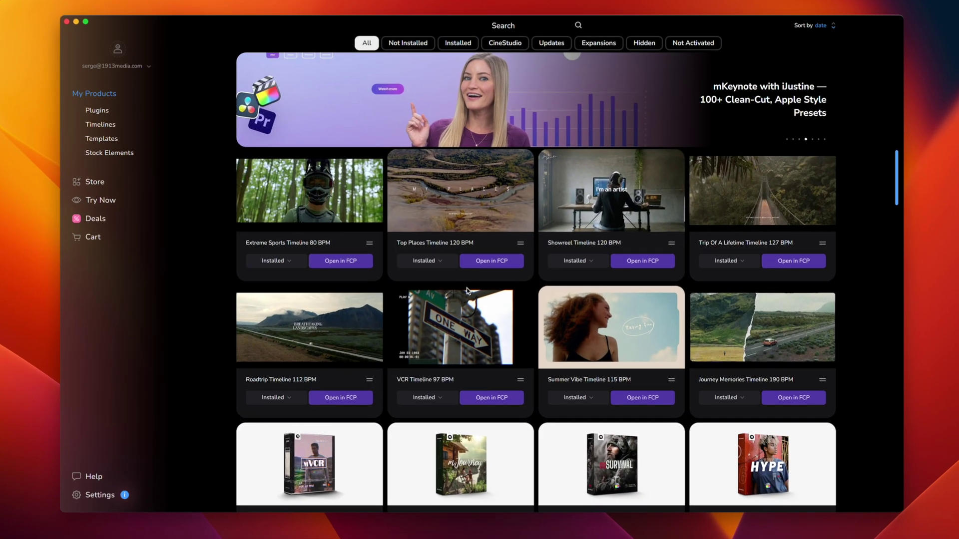
Run Journey Memories Timeline 190 BPM at 16:9, 29.97 fps into the Final Cut Pro library.
{"action": "left_click", "coordinate": [791, 398]}
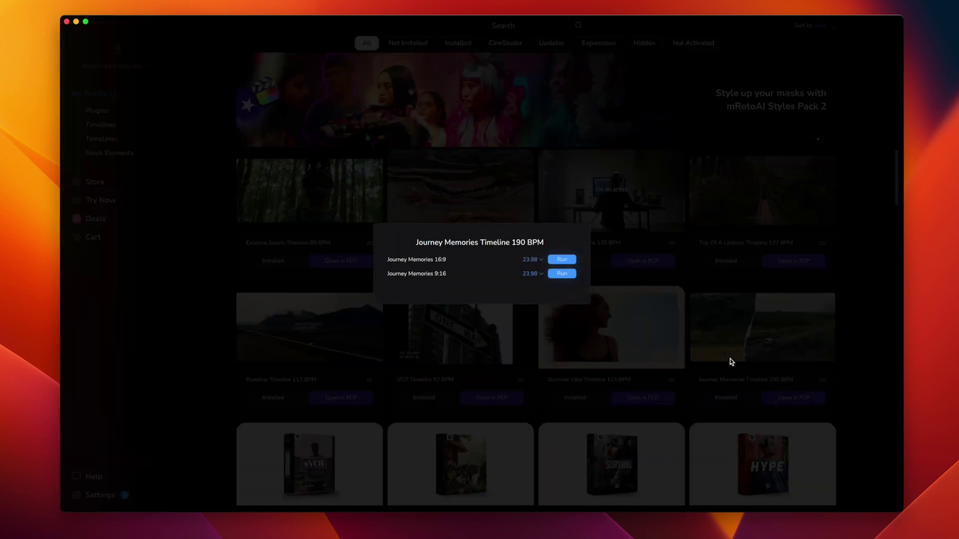
{"action": "left_click", "coordinate": [540, 260]}
{"action": "left_click", "coordinate": [529, 303]}
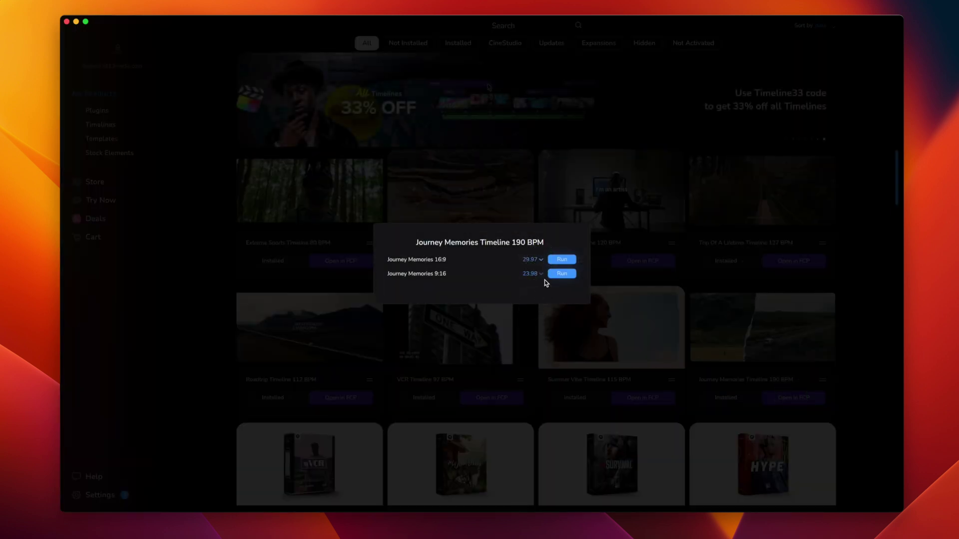
{"action": "left_click", "coordinate": [555, 259]}
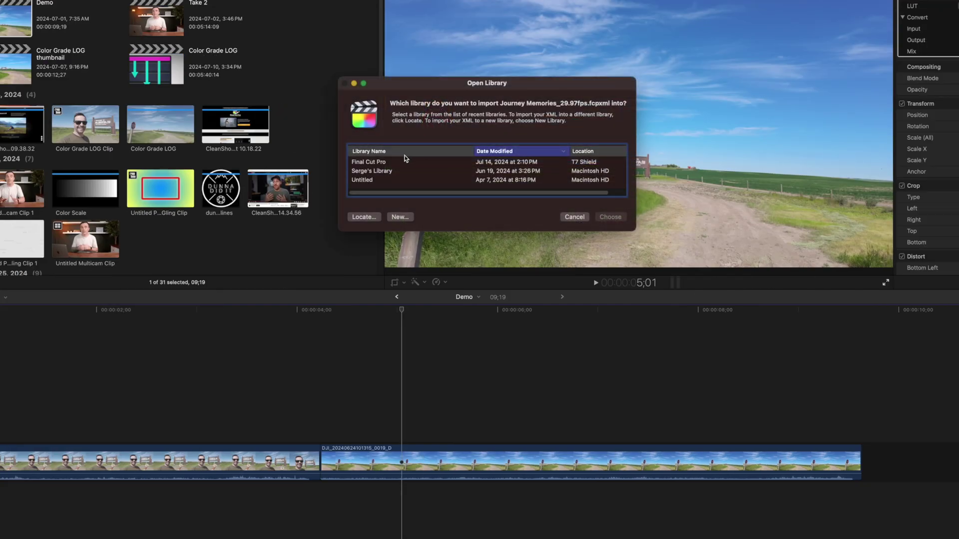
{"action": "left_click", "coordinate": [377, 162]}
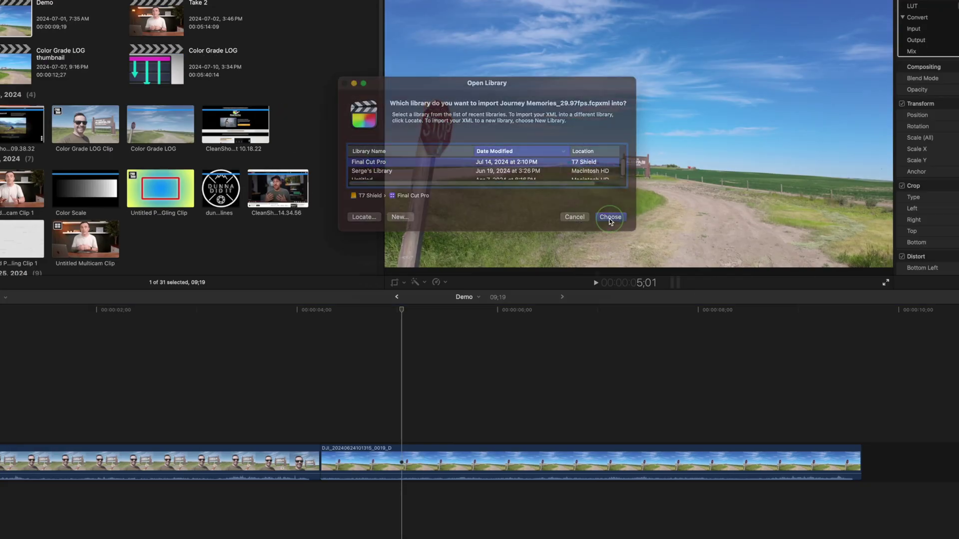
{"action": "left_click", "coordinate": [609, 218]}
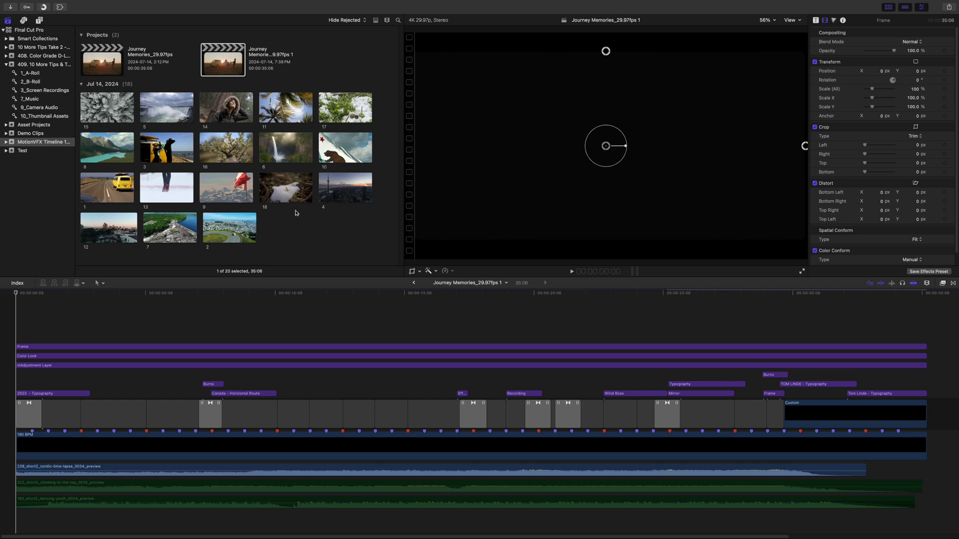
Replace the first placeholder with the yellow van clip 1.
{"action": "left_click", "coordinate": [105, 190]}
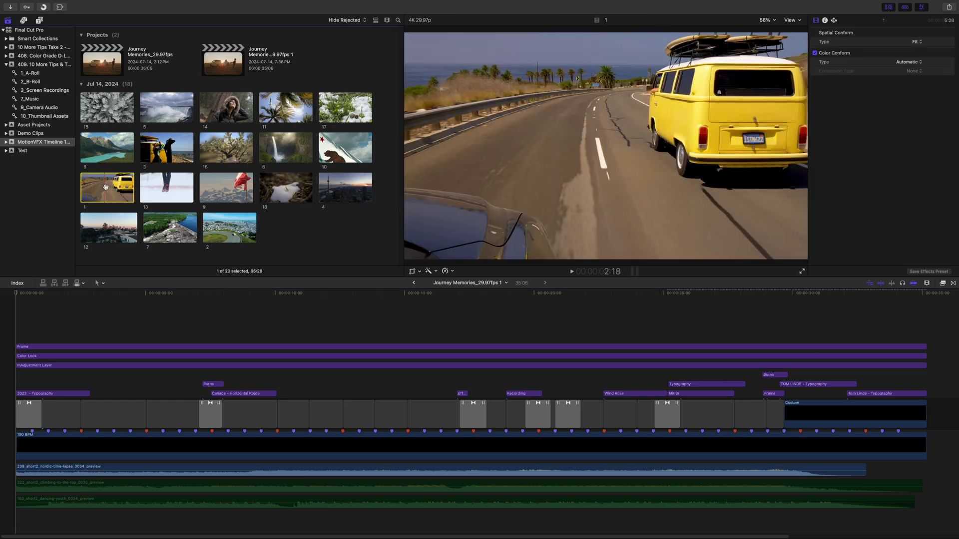
{"action": "left_click_drag", "start_coordinate": [106, 187], "coordinate": [53, 408]}
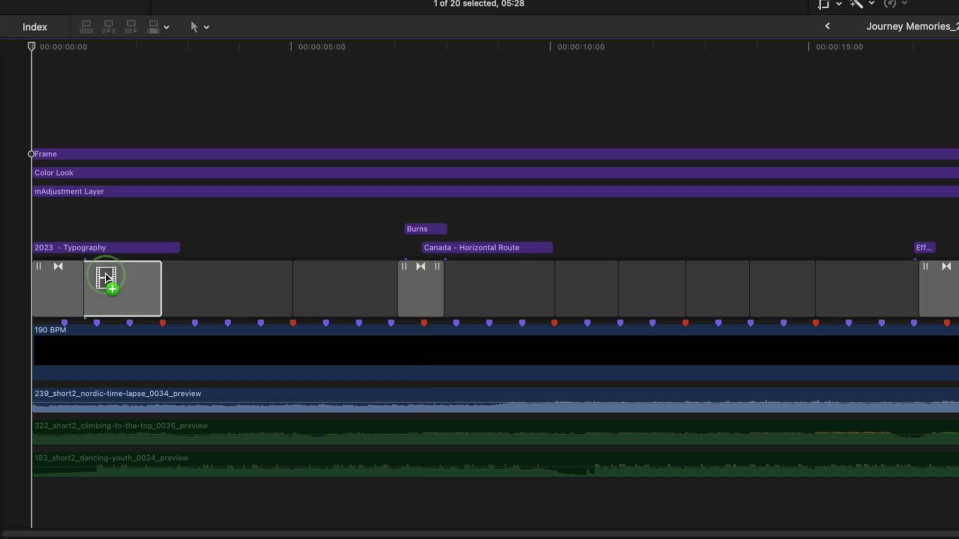
{"action": "left_click_drag", "start_coordinate": [105, 277], "coordinate": [106, 278]}
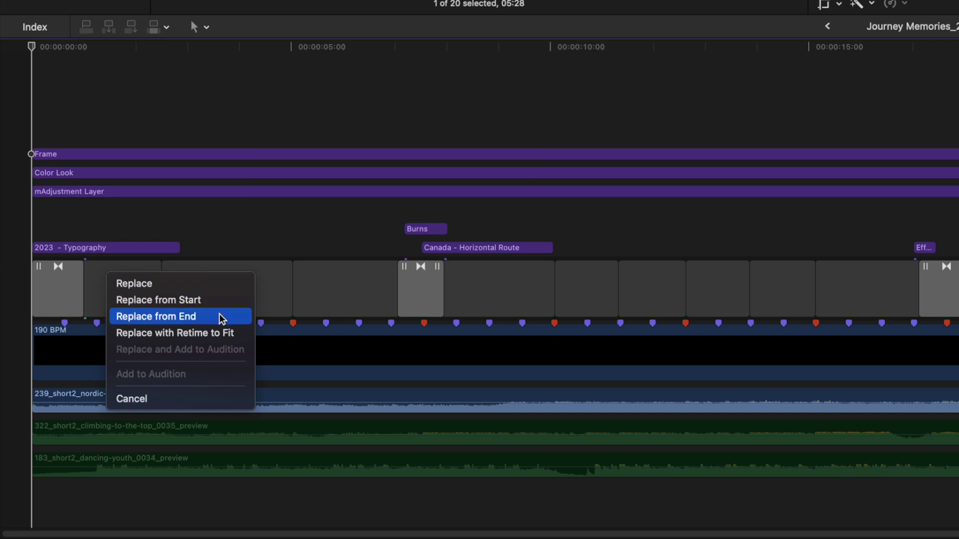
{"action": "left_click", "coordinate": [222, 299]}
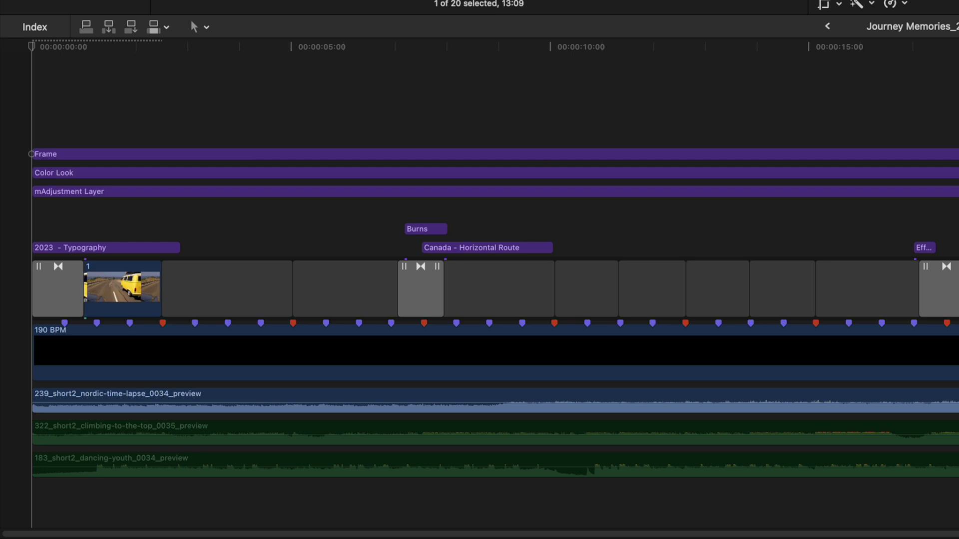
Fill the next placeholders with the aerial town clip 2 and clip 4.
{"action": "left_click_drag", "start_coordinate": [374, 30], "coordinate": [214, 287]}
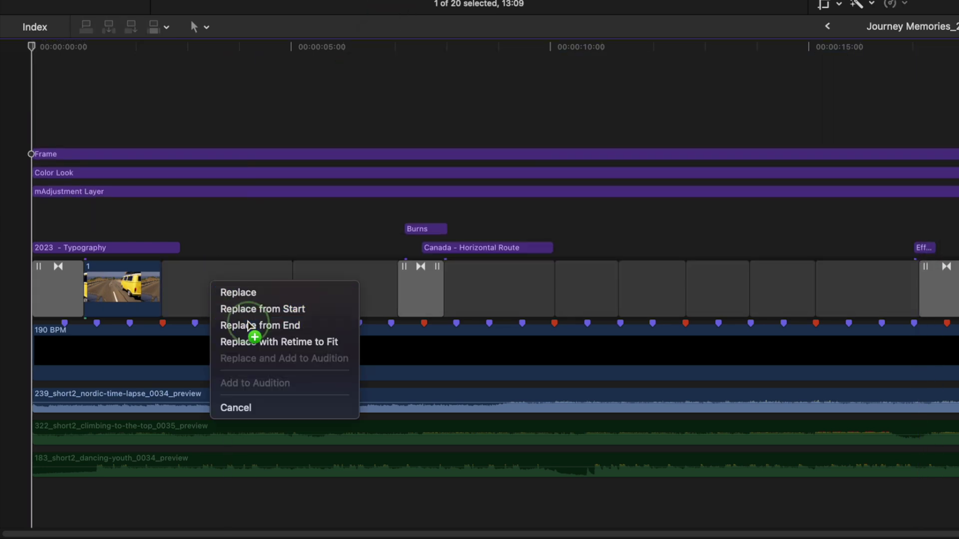
{"action": "left_click", "coordinate": [250, 327]}
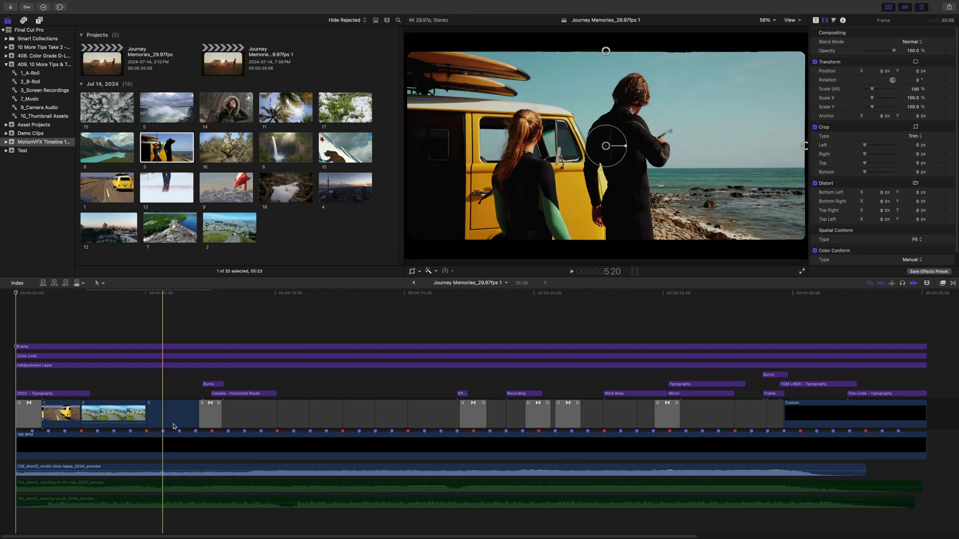
{"action": "left_click", "coordinate": [338, 186]}
{"action": "left_click_drag", "start_coordinate": [338, 186], "coordinate": [249, 413]}
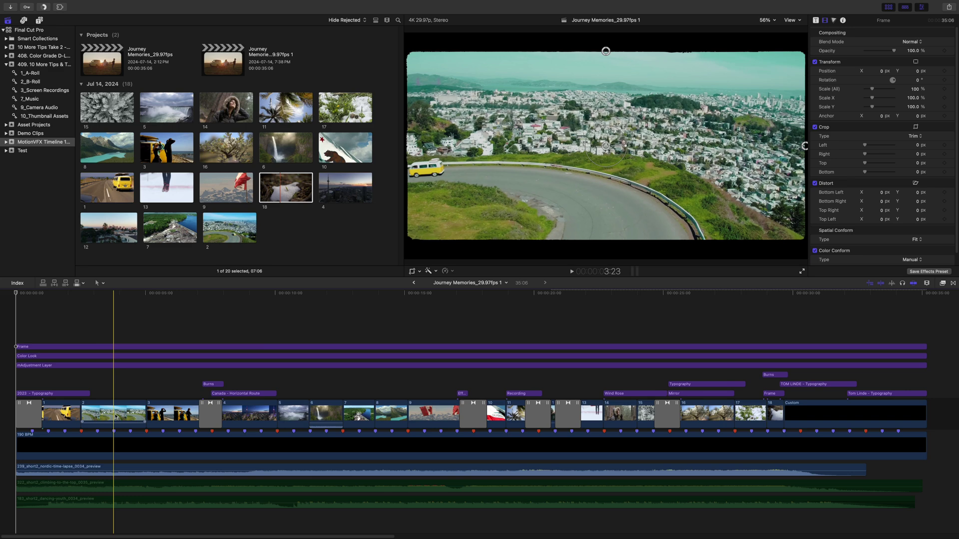
{"action": "key", "text": "t"}
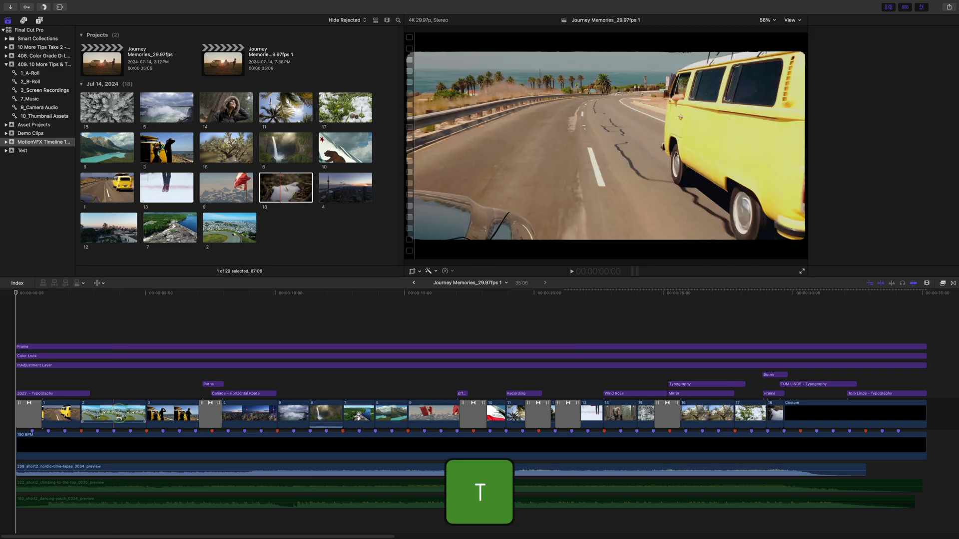
Slip aerial town clip 2 with the Trim tool, then check the music clips beneath.
{"action": "left_click_drag", "start_coordinate": [119, 418], "coordinate": [155, 420]}
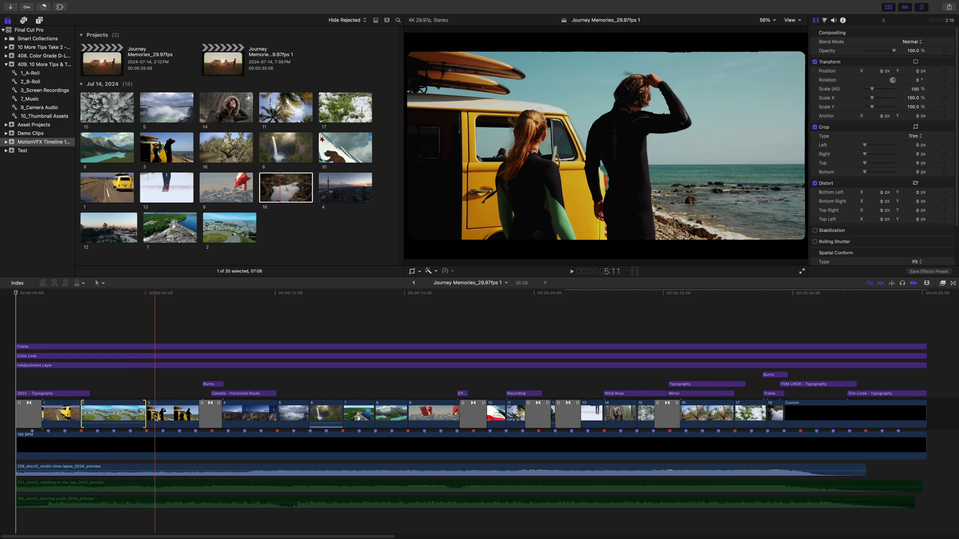
{"action": "left_click", "coordinate": [132, 488]}
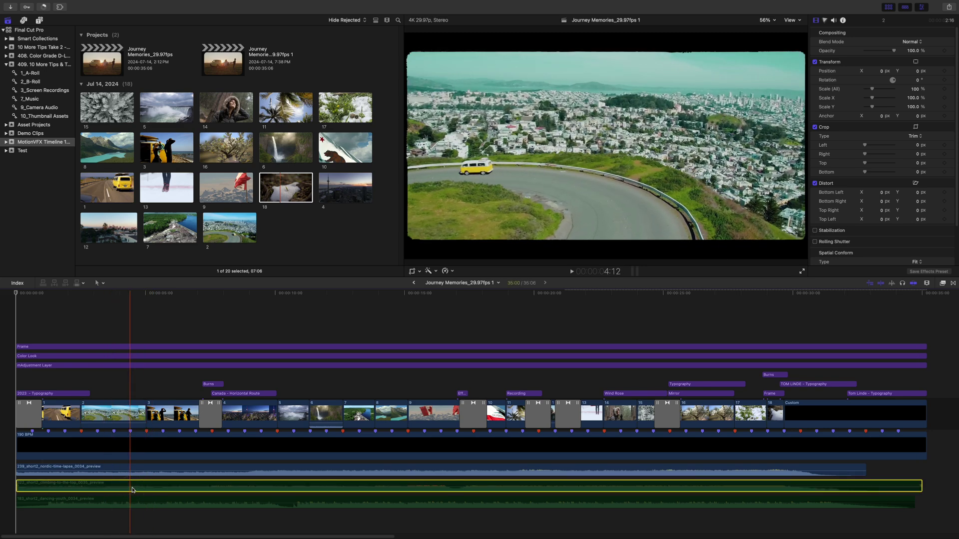
{"action": "left_click", "coordinate": [138, 503]}
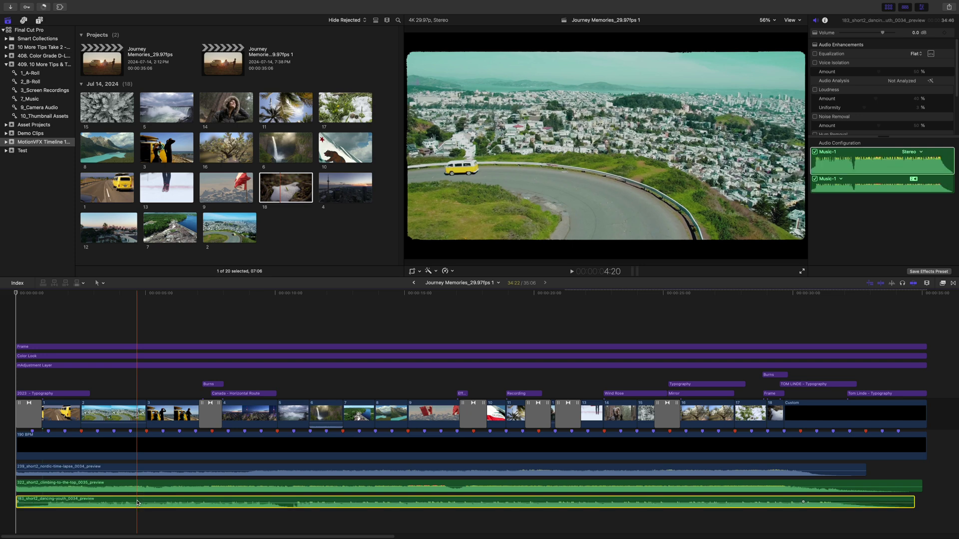
{"action": "key", "text": "super+Up"}
{"action": "key", "text": "super+Up"}
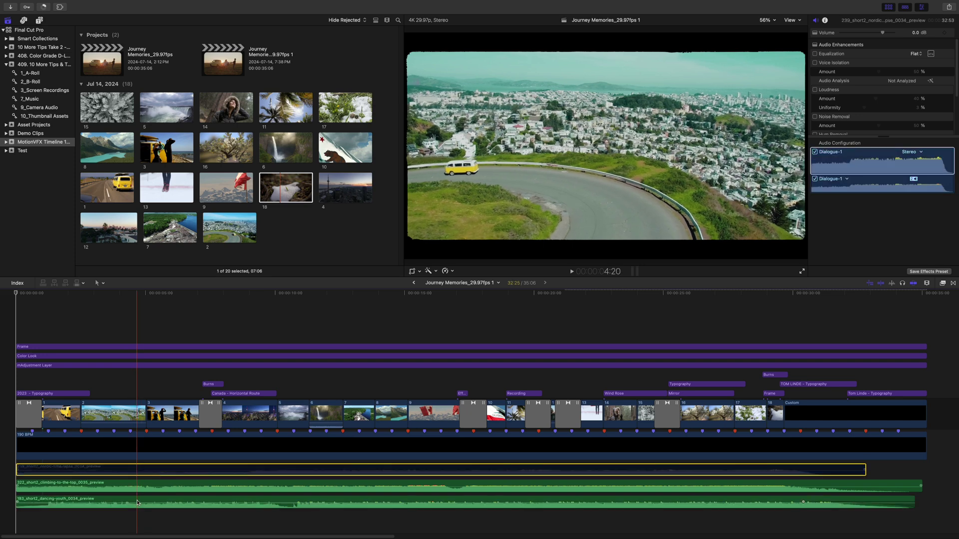
{"action": "key", "text": "super+Down"}
{"action": "key", "text": "super+Down"}
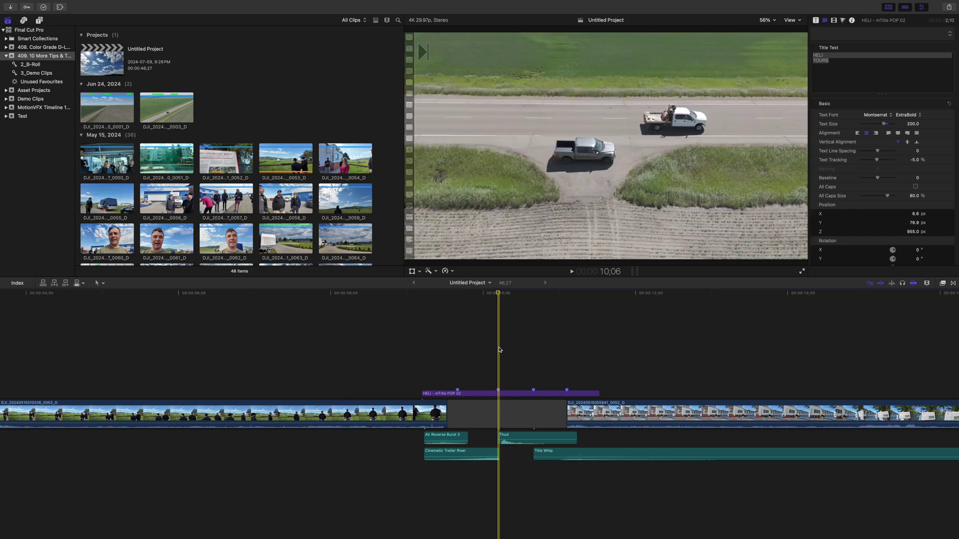
Create a new Asset Project holding a gap lengthened to about 2:57.
{"action": "key", "text": "super+n"}
{"action": "key", "text": "Return"}
{"action": "key", "text": "alt+w"}
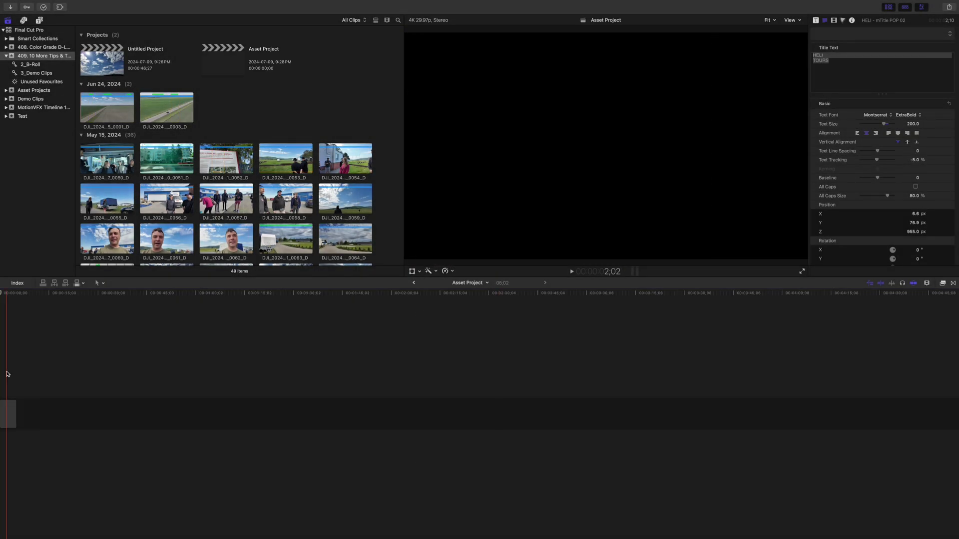
{"action": "left_click_drag", "start_coordinate": [15, 414], "coordinate": [577, 407]}
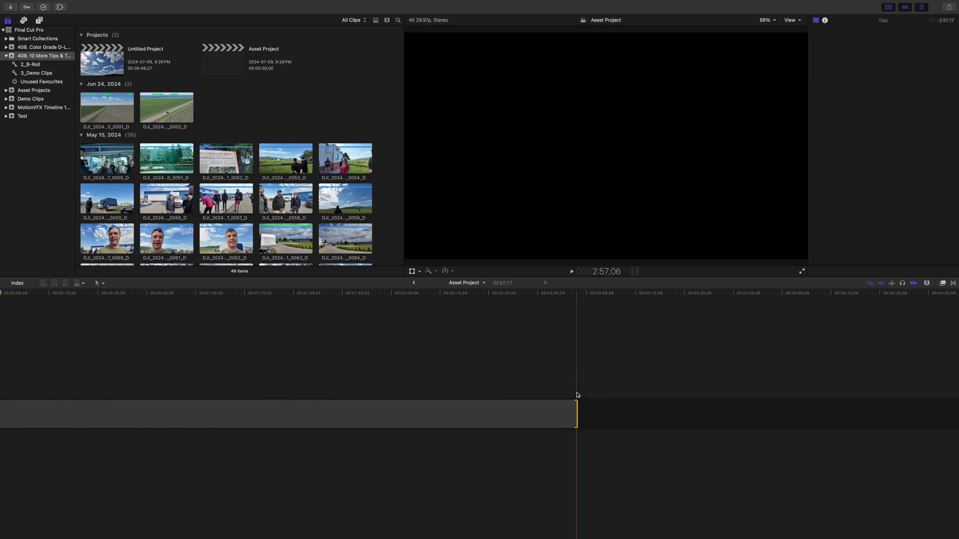
Select the title and four sound effects in Untitled Project, revisit Asset Project, and return.
{"action": "left_click", "coordinate": [413, 283]}
{"action": "left_click_drag", "start_coordinate": [452, 327], "coordinate": [551, 457]}
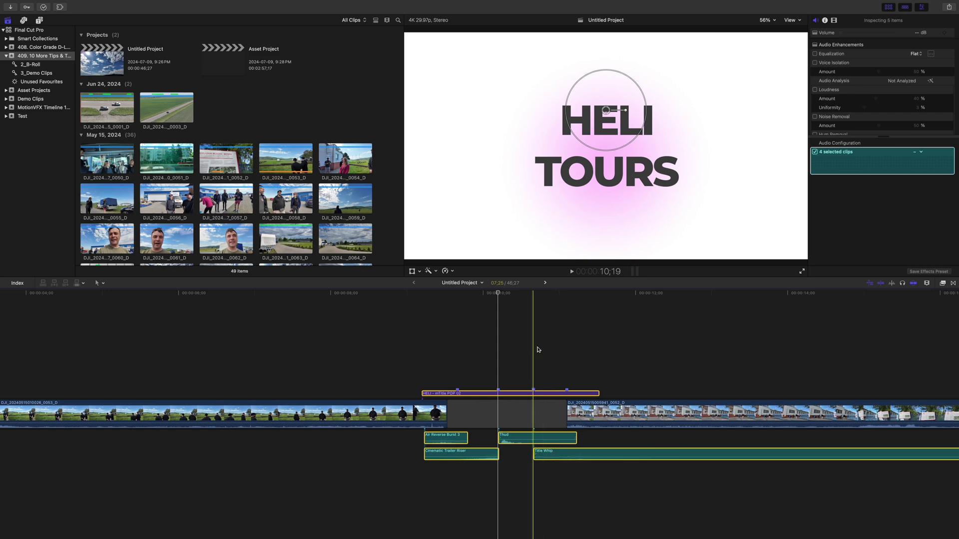
{"action": "left_click", "coordinate": [545, 283]}
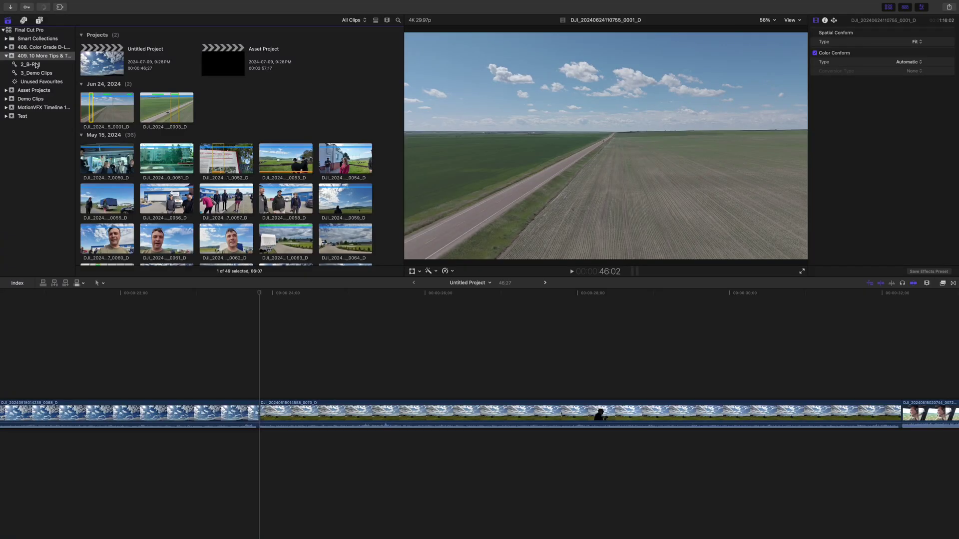
{"action": "double_click", "coordinate": [214, 70]}
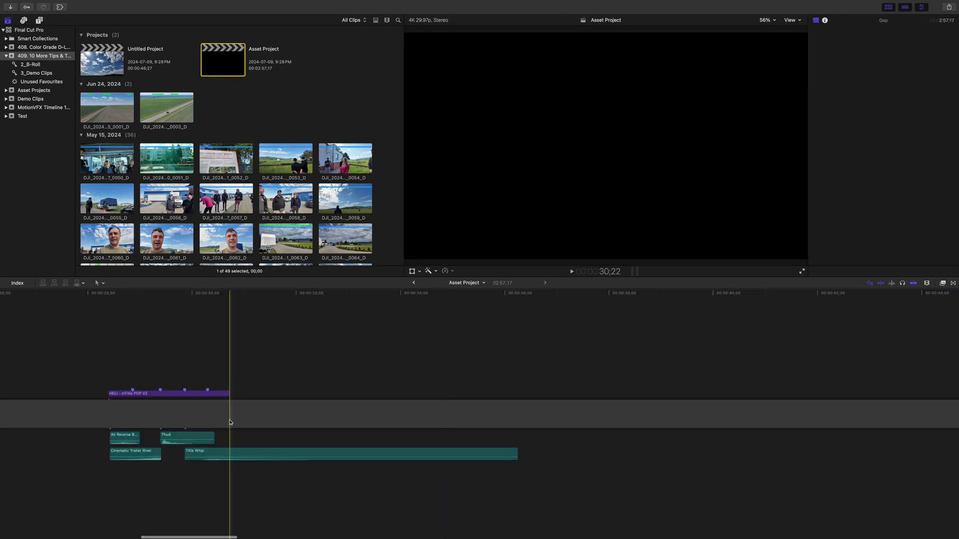
{"action": "left_click", "coordinate": [414, 283]}
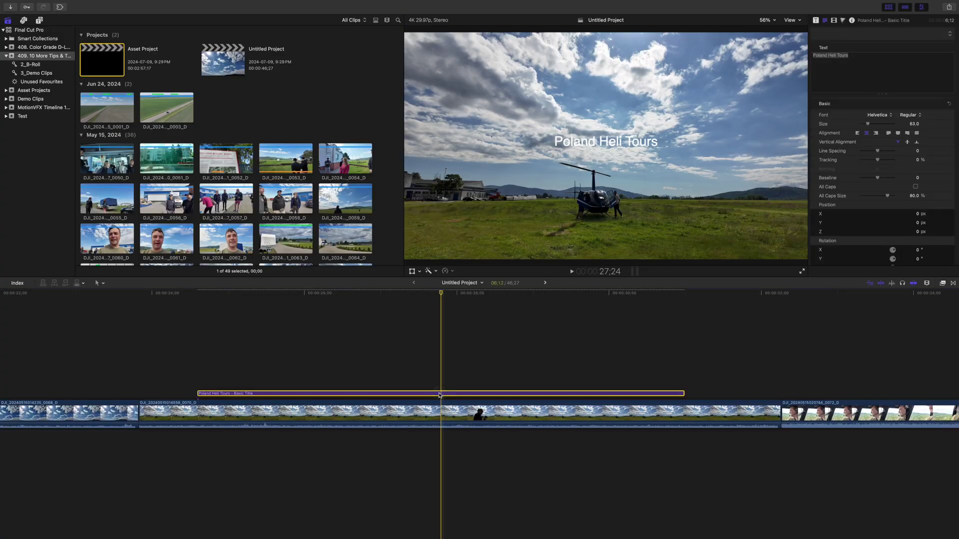
Nudge the title slightly lower and set it to Poppins SemiBold at size 187.
{"action": "left_click_drag", "start_coordinate": [610, 145], "coordinate": [613, 150]}
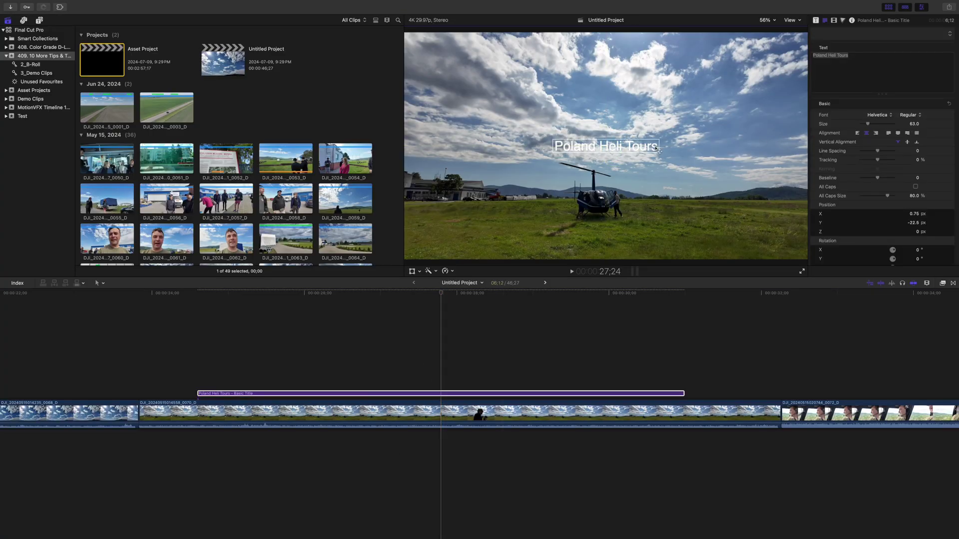
{"action": "left_click", "coordinate": [879, 115]}
{"action": "left_click", "coordinate": [882, 523]}
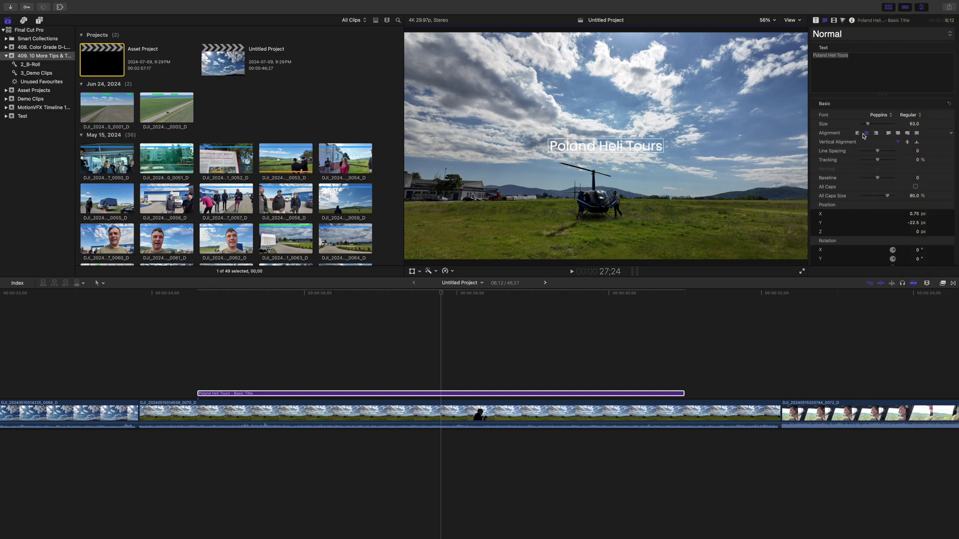
{"action": "left_click", "coordinate": [909, 115]}
{"action": "left_click", "coordinate": [909, 220]}
{"action": "left_click_drag", "start_coordinate": [868, 124], "coordinate": [882, 123]}
Color the title face Lemon yellow and set the drop shadow distance to 14.
{"action": "scroll", "coordinate": [878, 150], "scroll_direction": "down", "scroll_amount": 3}
{"action": "left_click", "coordinate": [911, 245]}
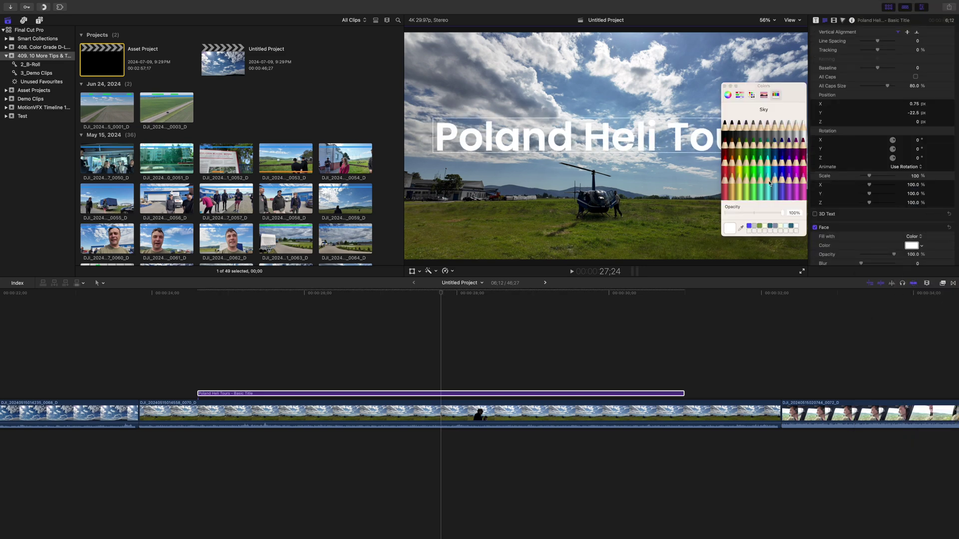
{"action": "left_click", "coordinate": [739, 164]}
{"action": "left_click", "coordinate": [724, 86]}
{"action": "scroll", "coordinate": [839, 259], "scroll_direction": "down", "scroll_amount": 2}
{"action": "scroll", "coordinate": [891, 249], "scroll_direction": "down", "scroll_amount": 2}
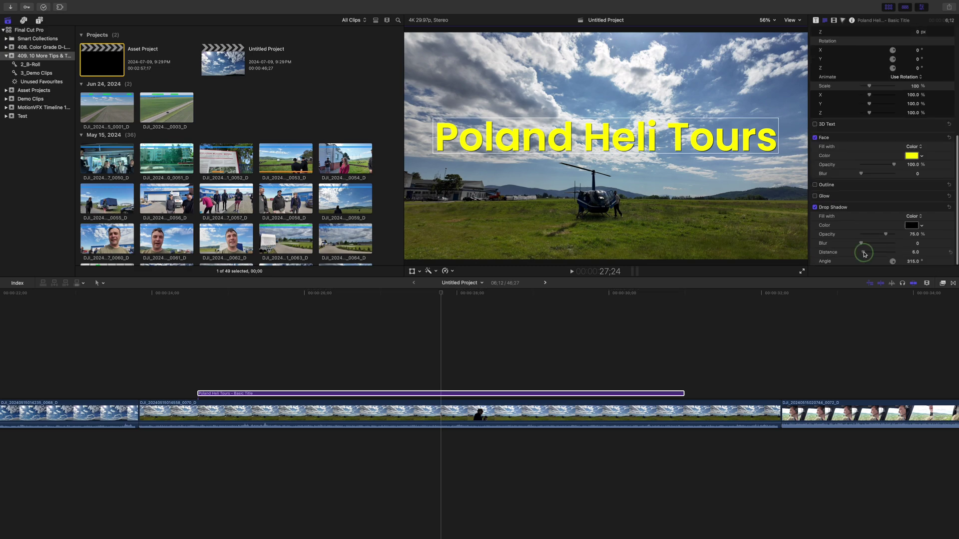
{"action": "left_click_drag", "start_coordinate": [861, 252], "coordinate": [866, 253]}
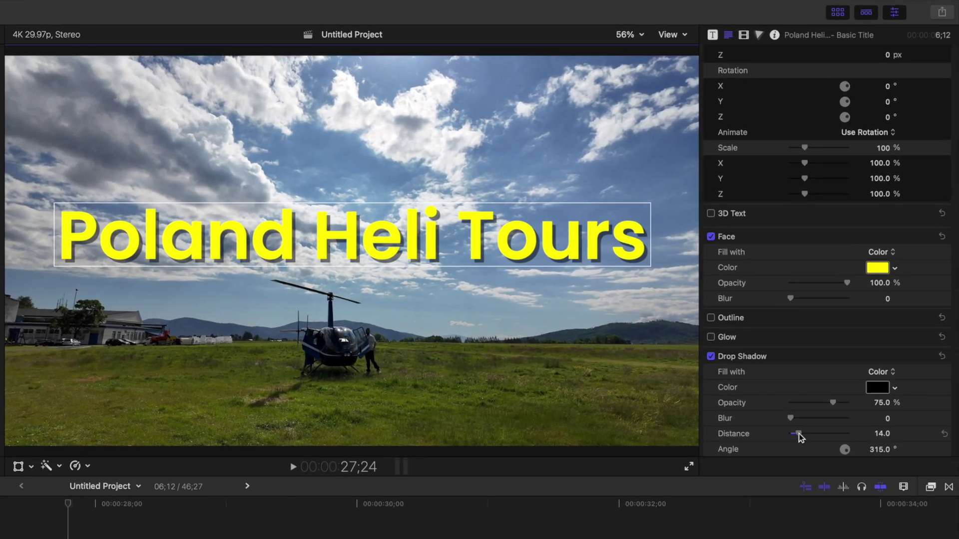
{"action": "scroll", "coordinate": [829, 171], "scroll_direction": "up", "scroll_amount": 6}
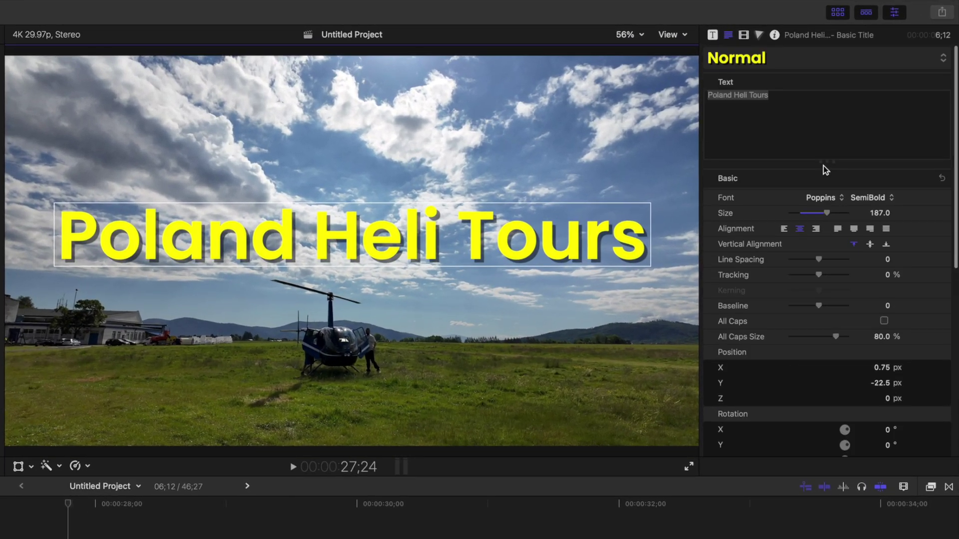
Save all the title's format and appearance attributes as a named preset, then apply it to the new title.
{"action": "left_click", "coordinate": [933, 62]}
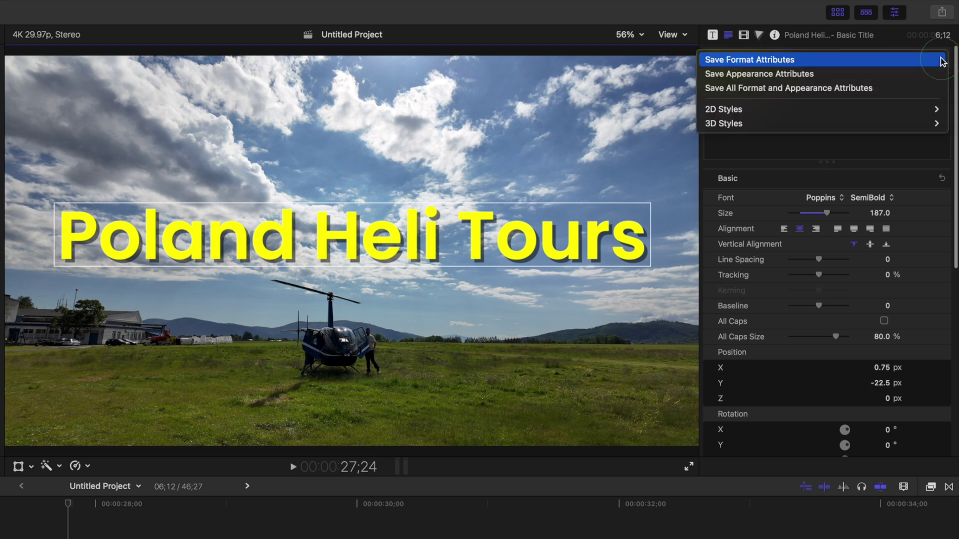
{"action": "left_click", "coordinate": [934, 89]}
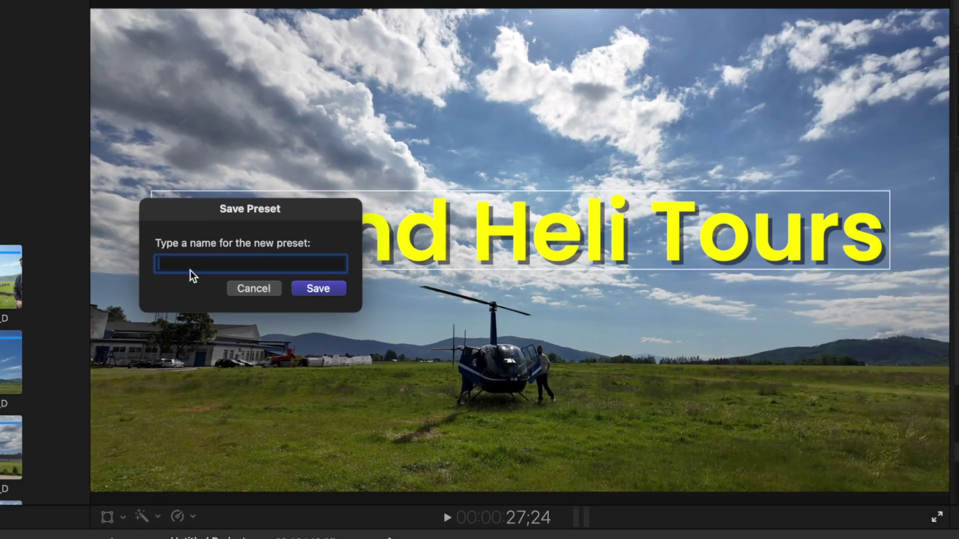
{"action": "type", "text": "Serge"}
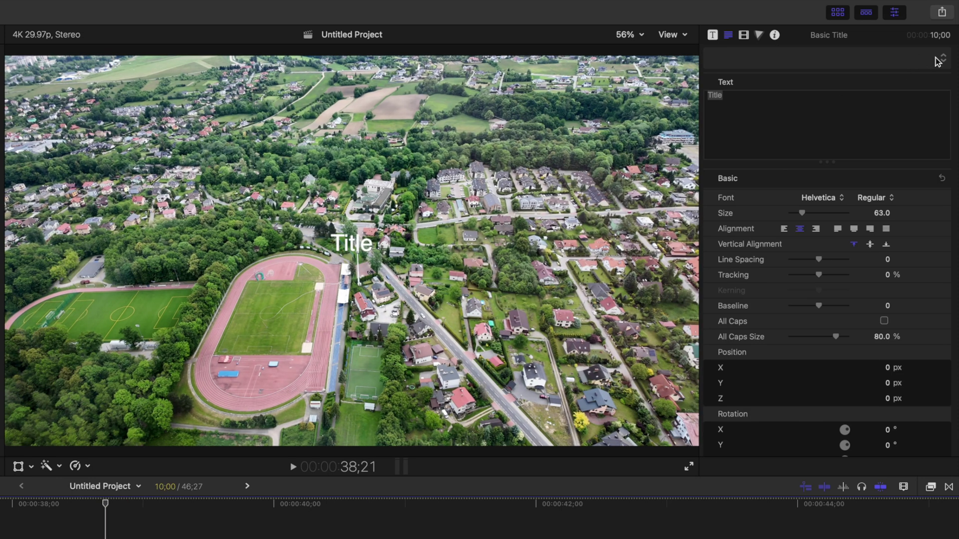
{"action": "left_click", "coordinate": [938, 61]}
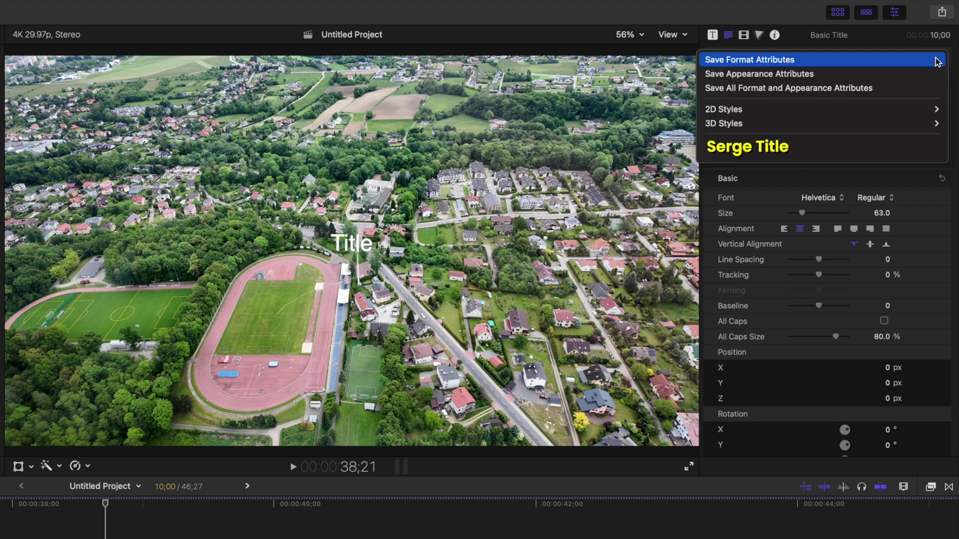
{"action": "left_click", "coordinate": [867, 146]}
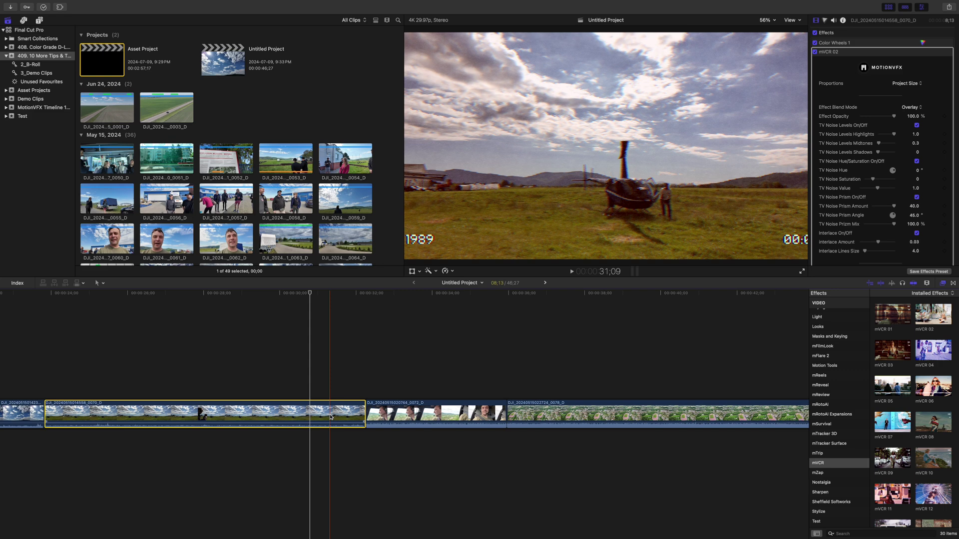
Drag the mVCR 02 effect onto the third clip, then copy the helicopter clip.
{"action": "left_click", "coordinate": [834, 54]}
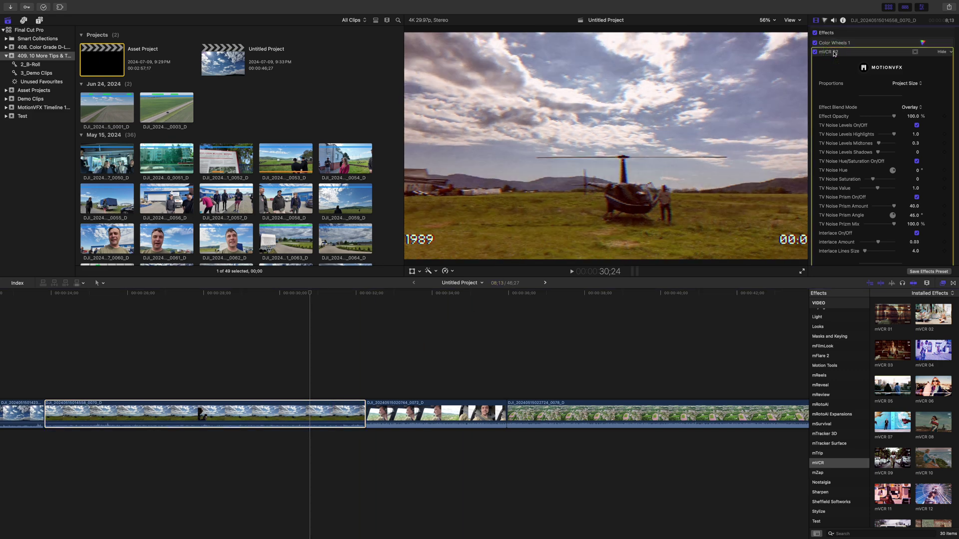
{"action": "left_click_drag", "start_coordinate": [834, 54], "coordinate": [434, 418]}
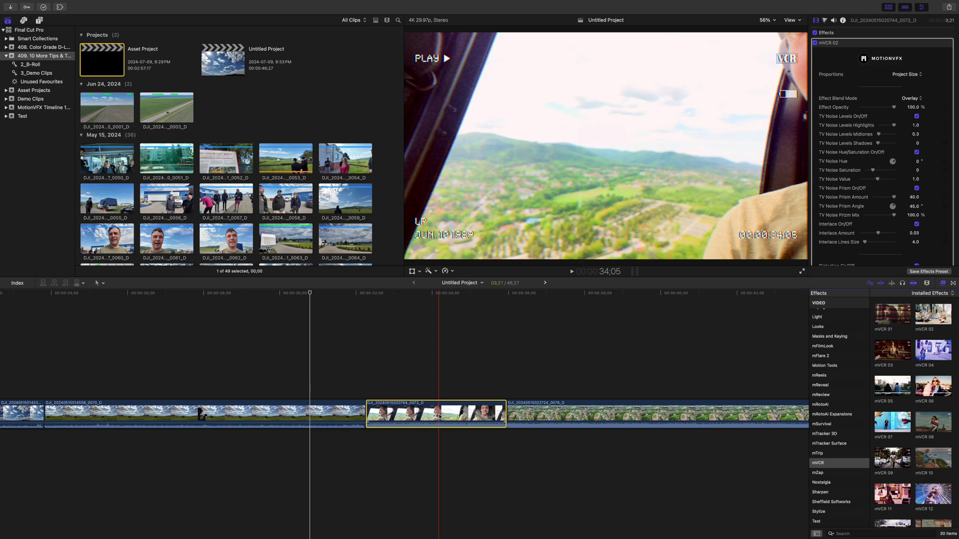
{"action": "left_click", "coordinate": [350, 411]}
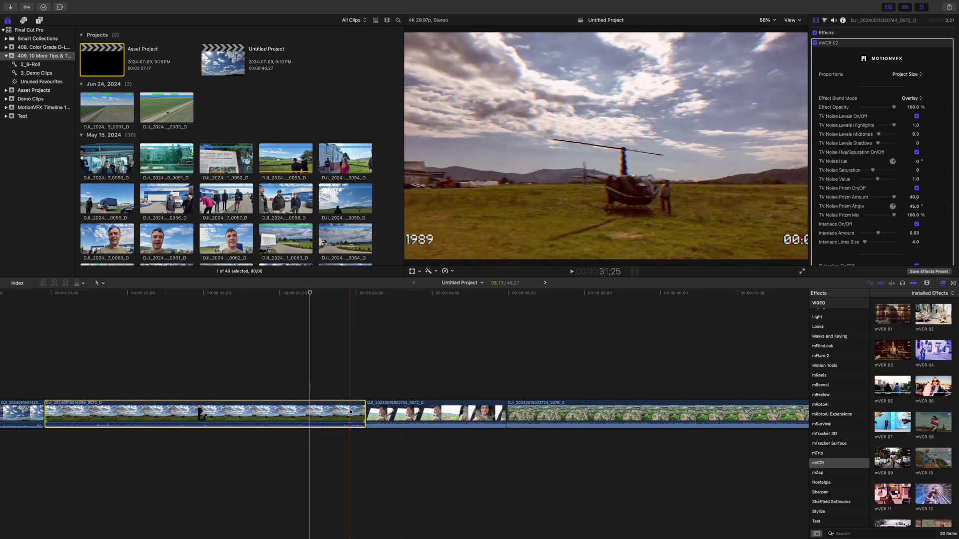
{"action": "key", "text": "super+c"}
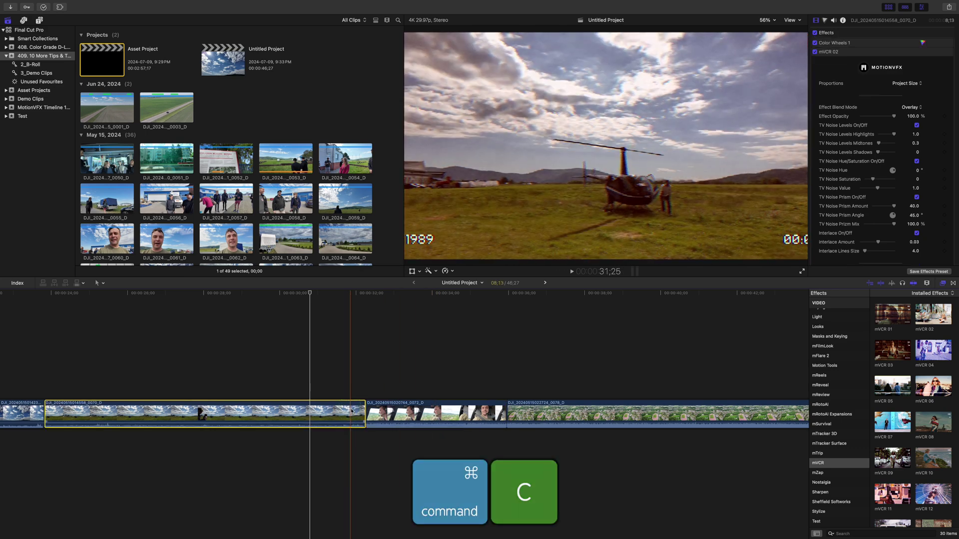
Paste the helicopter clip's attributes and effects onto the aerial stadium clip with Shift-Command-V and Option-Command-V.
{"action": "left_click", "coordinate": [535, 422]}
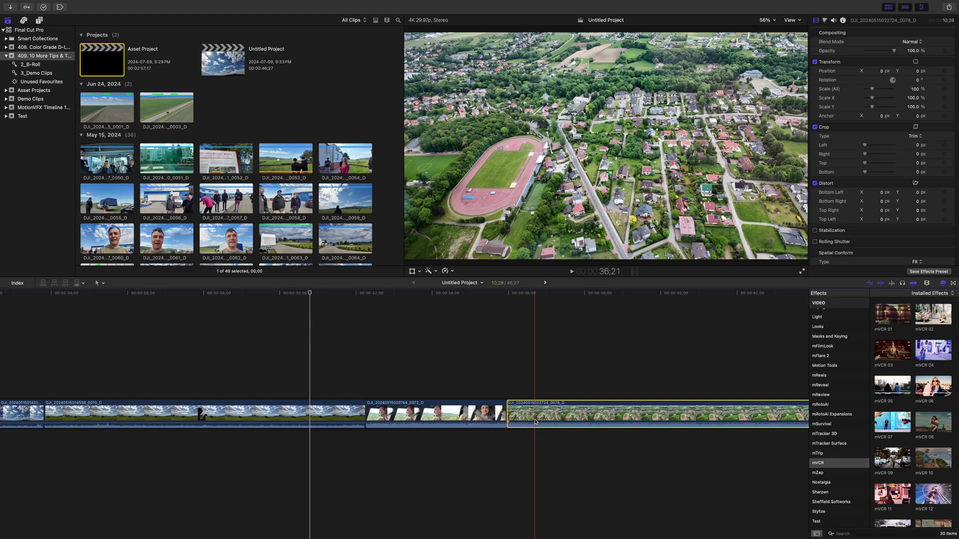
{"action": "key", "text": "super+shift+v"}
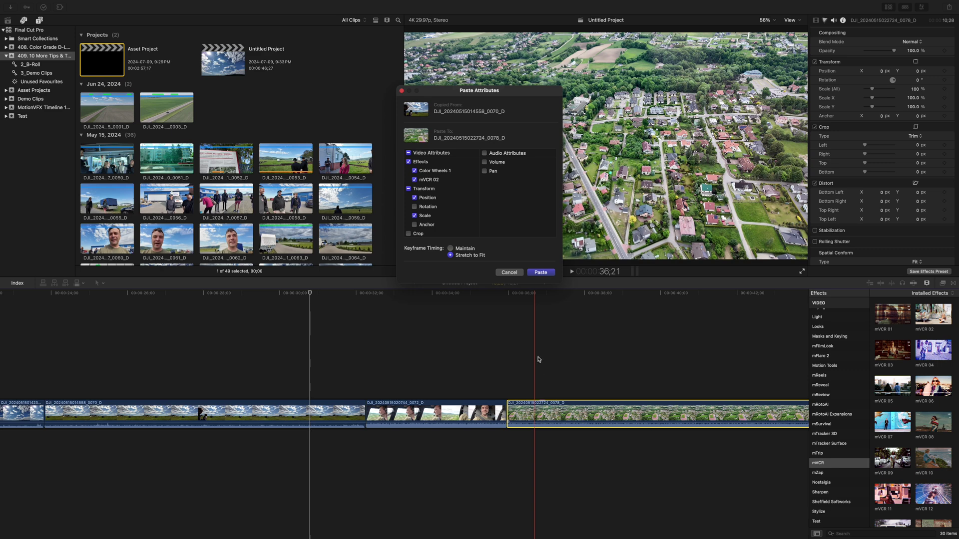
{"action": "left_click", "coordinate": [508, 272]}
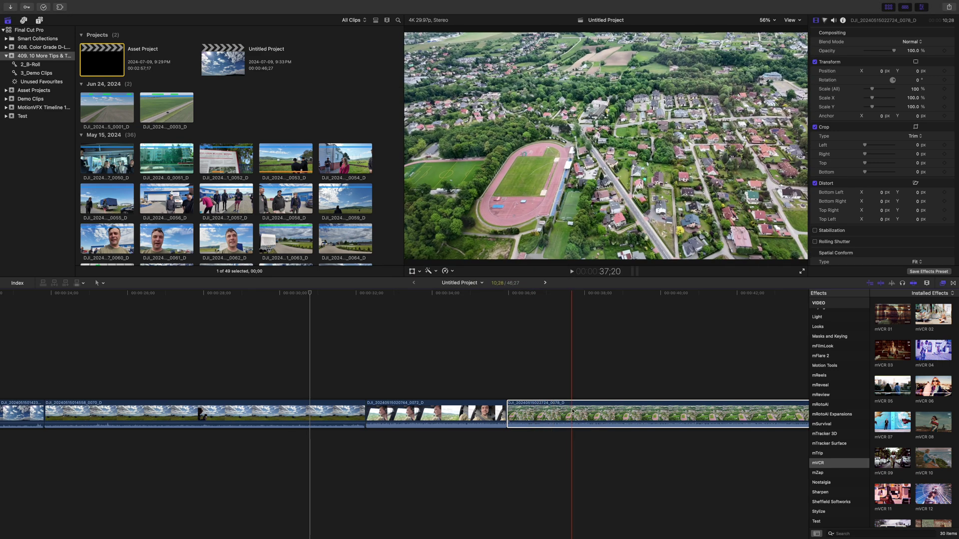
{"action": "key", "text": "alt+super+v"}
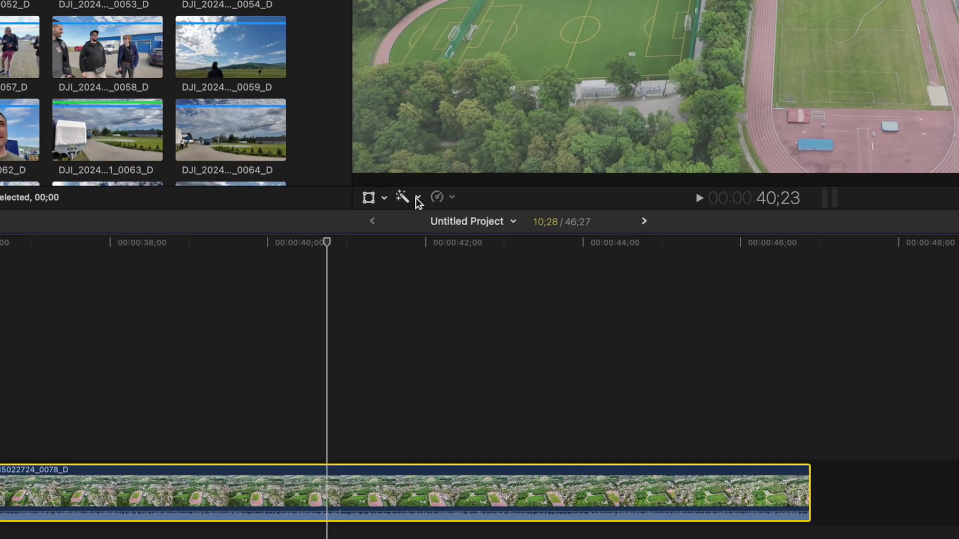
Auto-enhance the aerial stadium clip's light and colour.
{"action": "left_click", "coordinate": [436, 271]}
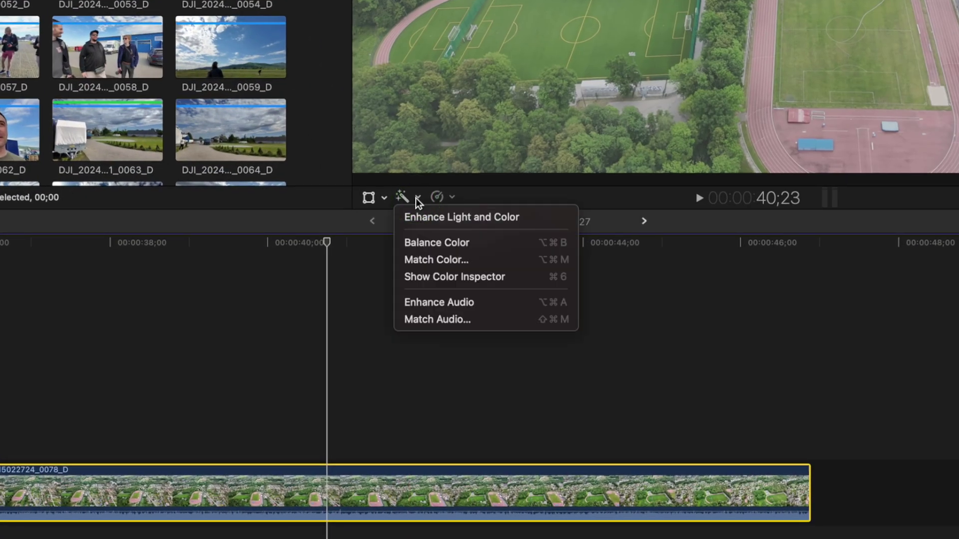
{"action": "left_click", "coordinate": [439, 221]}
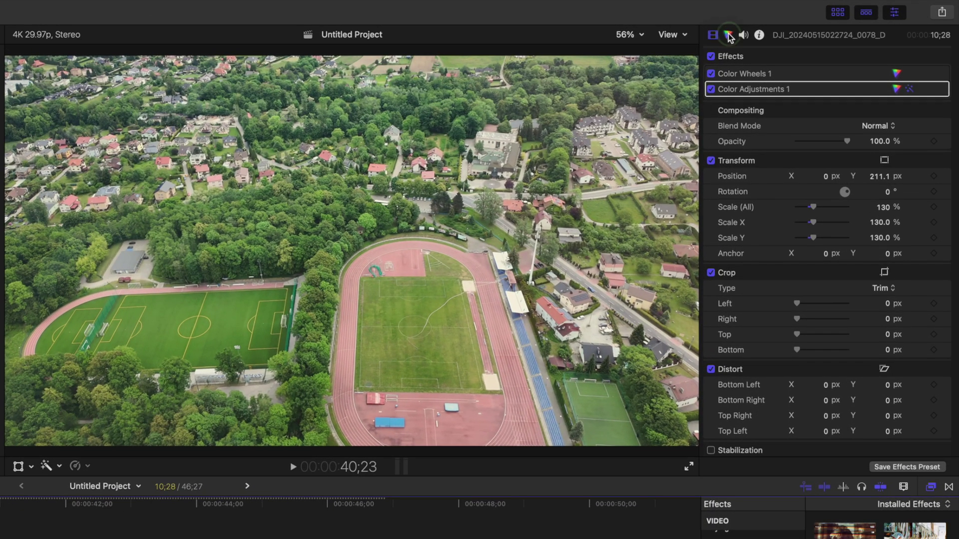
{"action": "left_click", "coordinate": [825, 20]}
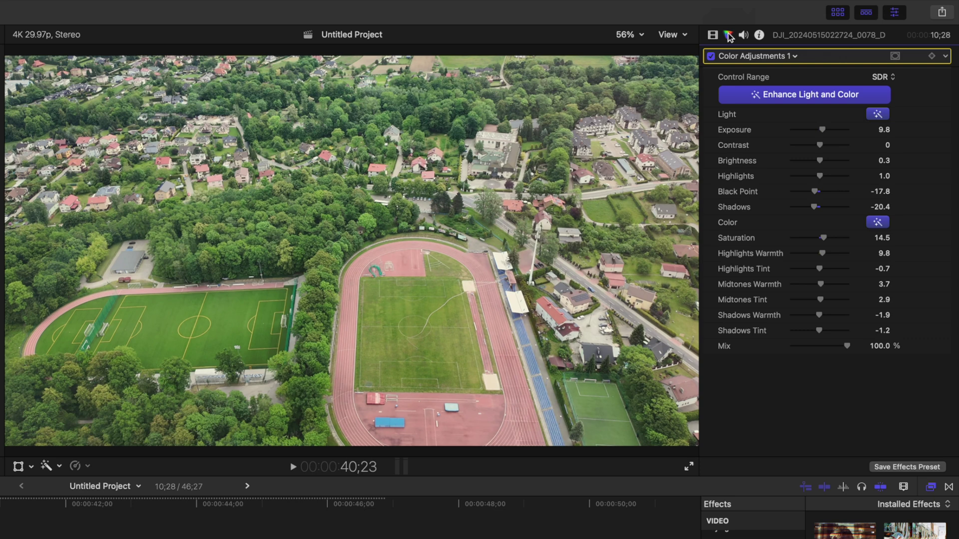
Turn off auto light and colour enhancement and set exposure 24, contrast 20, highlights 34, brightness -23, lower black point.
{"action": "left_click", "coordinate": [792, 100]}
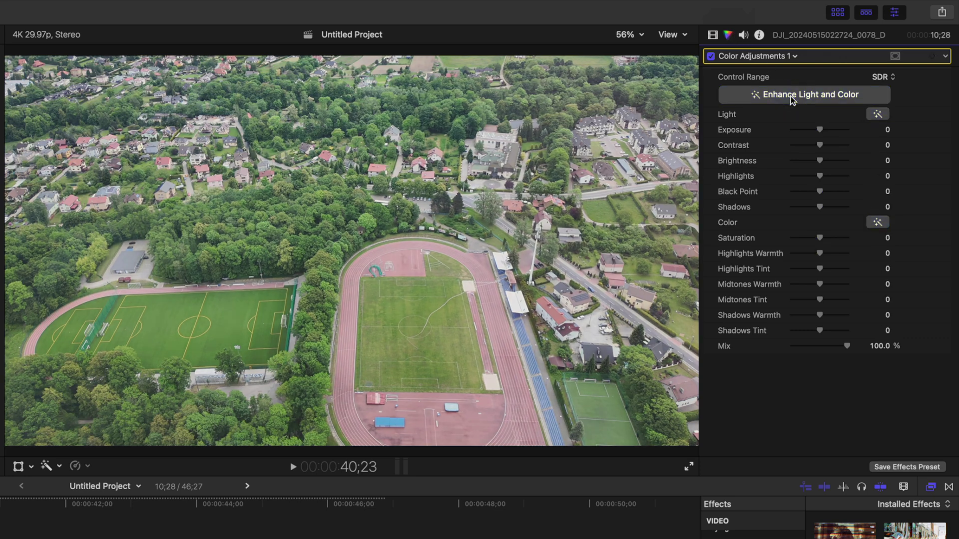
{"action": "left_click", "coordinate": [878, 115]}
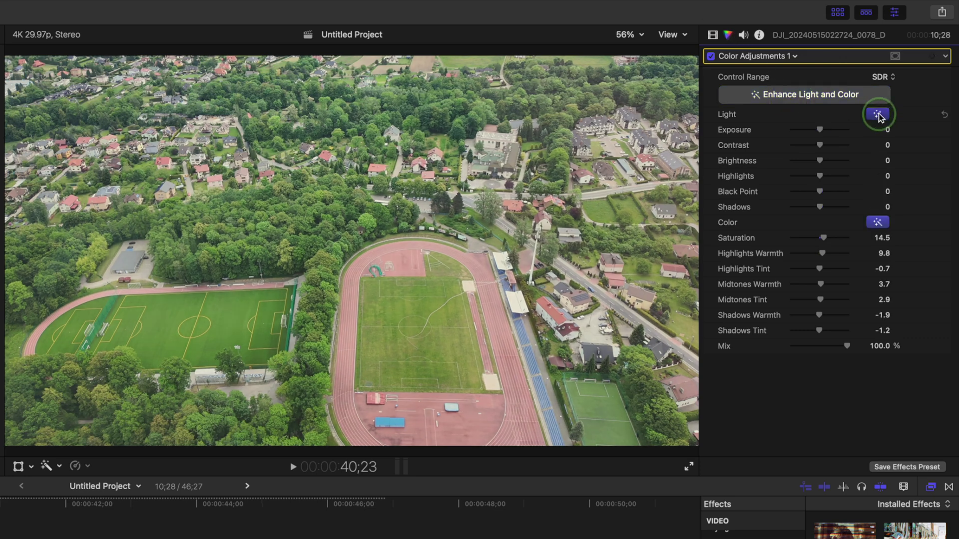
{"action": "left_click", "coordinate": [878, 223]}
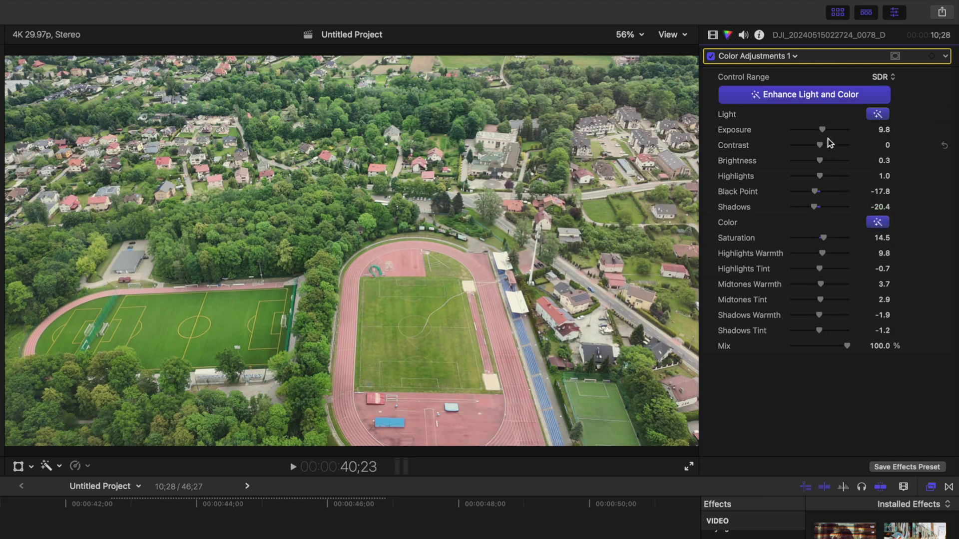
{"action": "left_click_drag", "start_coordinate": [821, 129], "coordinate": [825, 145]}
{"action": "left_click_drag", "start_coordinate": [820, 160], "coordinate": [805, 192]}
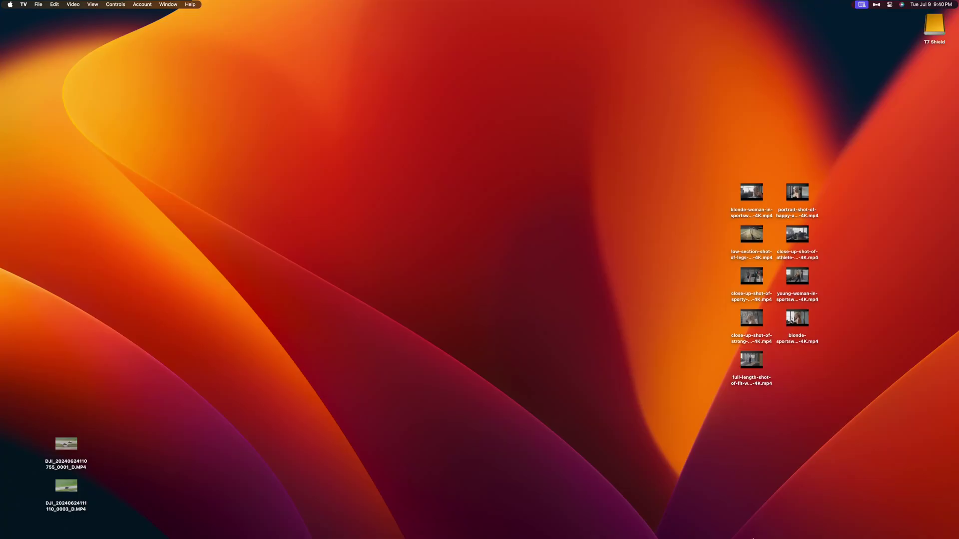
Launch the Apple TV app and check its Files settings for library handling.
{"action": "mouse_move", "coordinate": [748, 537]}
{"action": "left_click", "coordinate": [709, 523]}
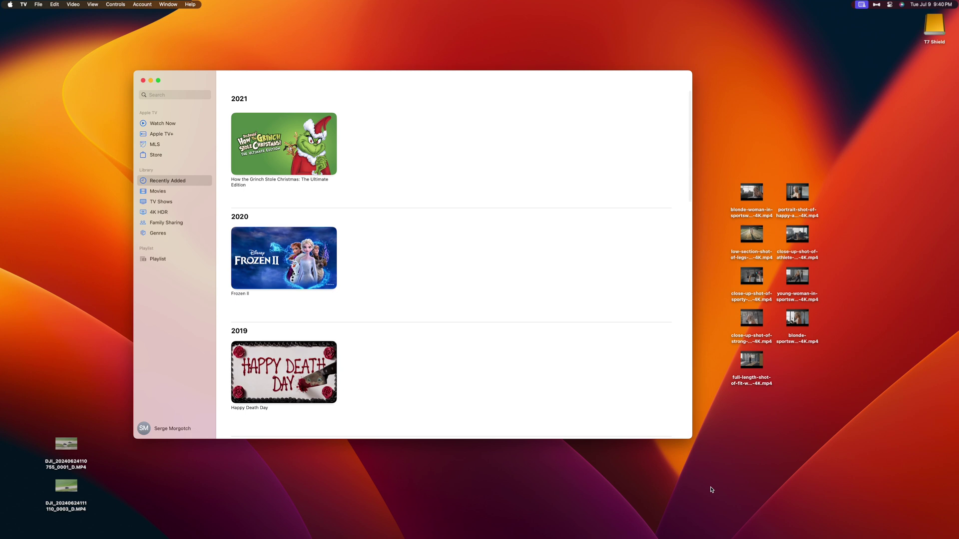
{"action": "left_click", "coordinate": [24, 4]}
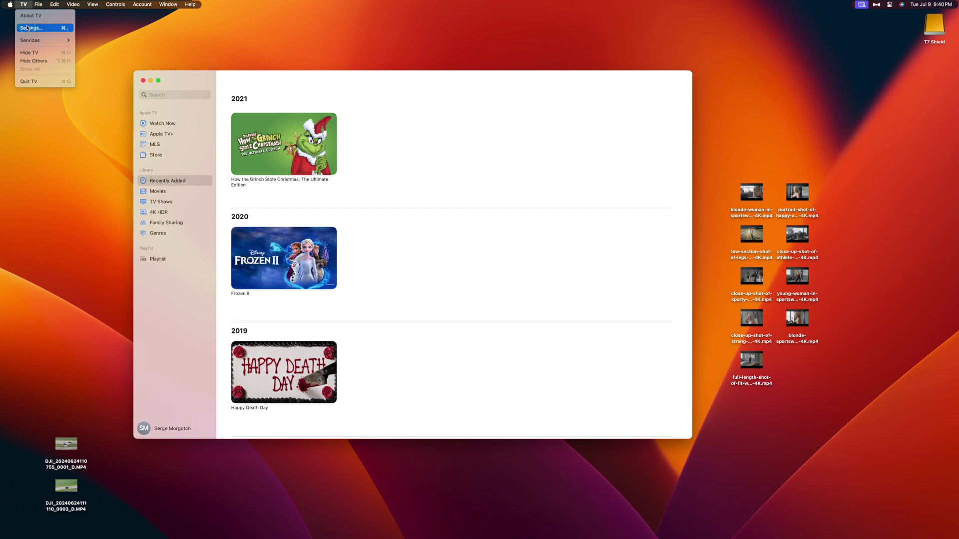
{"action": "left_click", "coordinate": [28, 28]}
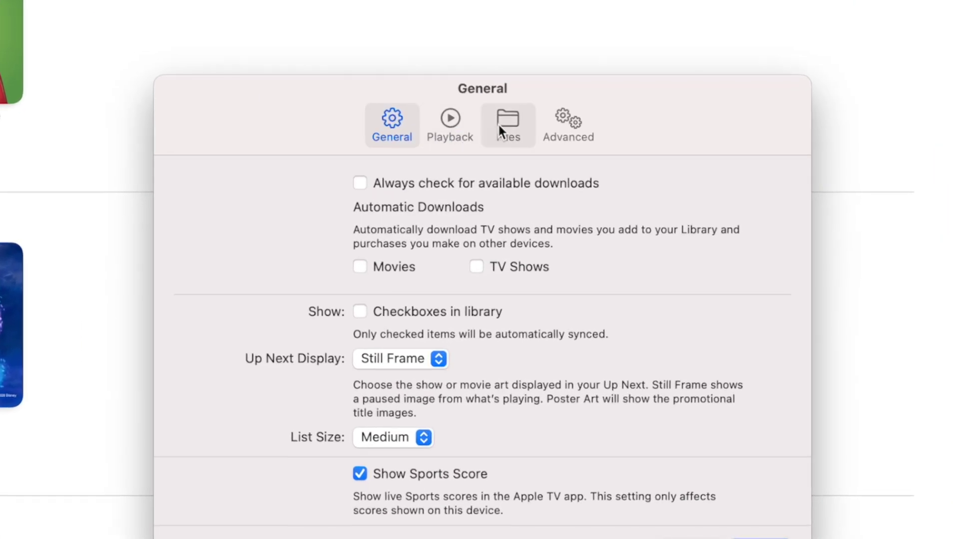
{"action": "left_click", "coordinate": [499, 126]}
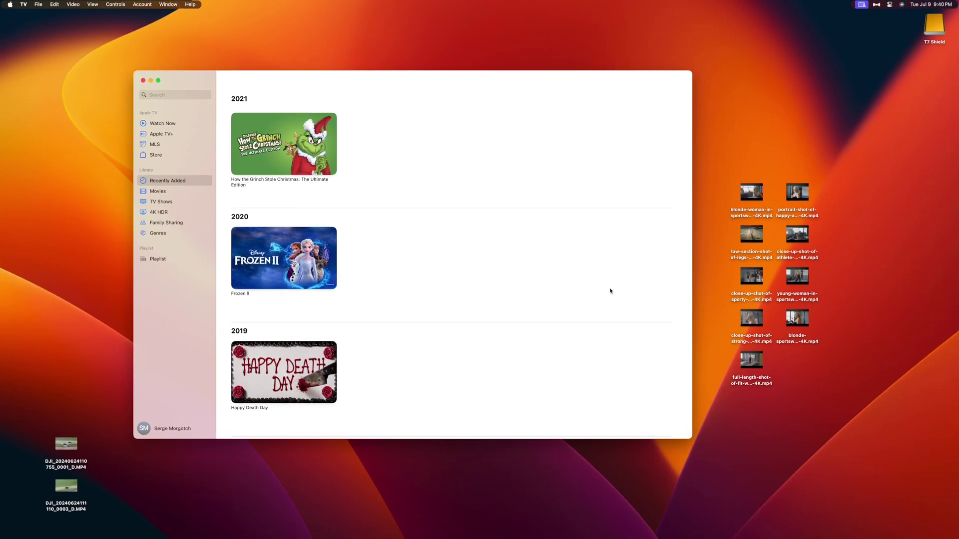
Import the nine desktop mp4 workout clips into the TV library and trash the desktop copies.
{"action": "left_click_drag", "start_coordinate": [730, 177], "coordinate": [799, 391]}
{"action": "left_click_drag", "start_coordinate": [808, 252], "coordinate": [534, 260]}
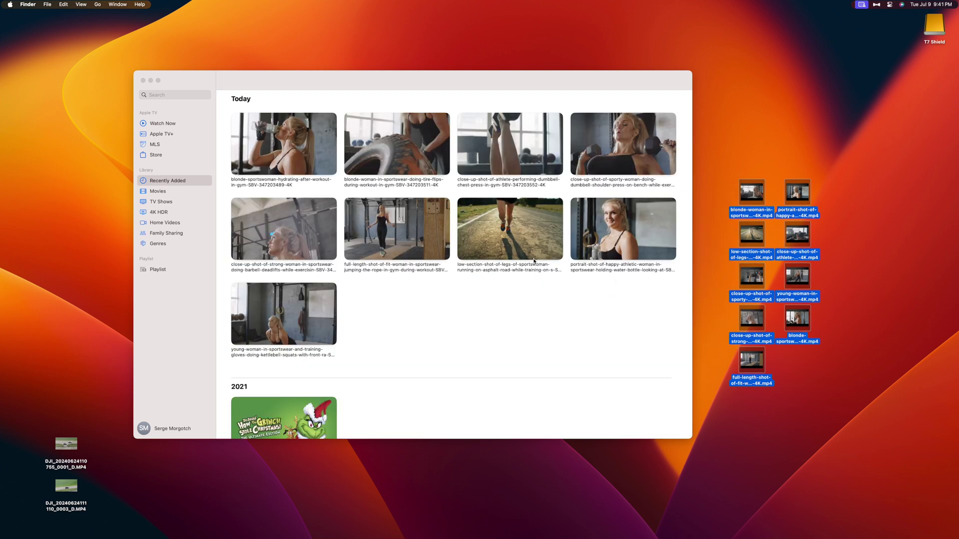
{"action": "right_click", "coordinate": [745, 191]}
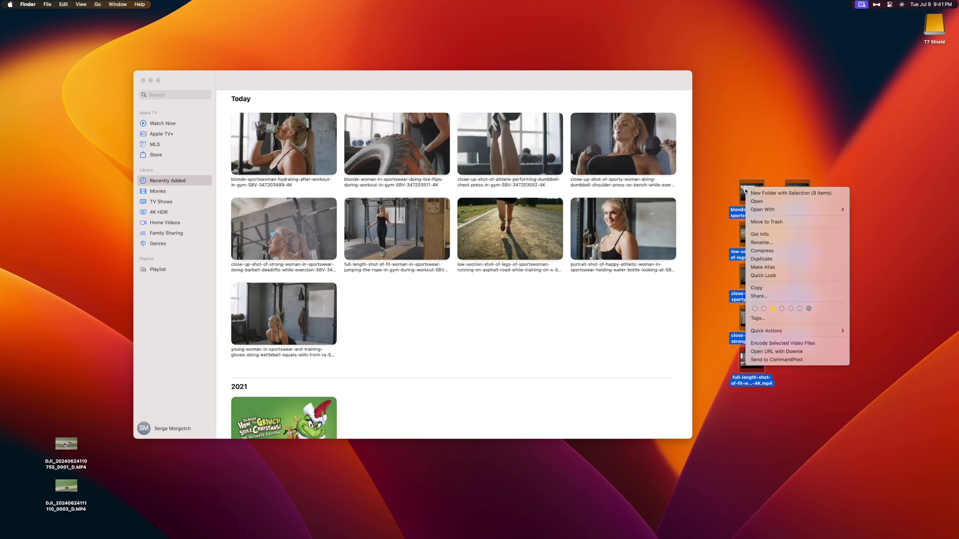
{"action": "left_click", "coordinate": [763, 224]}
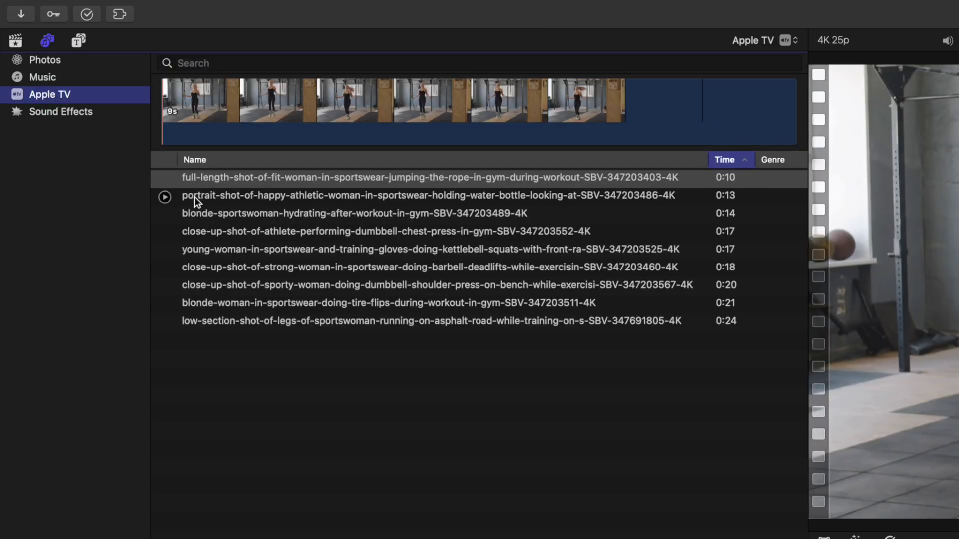
Show the Apple TV library's workout clips in the media browser and preview several of them.
{"action": "left_click", "coordinate": [224, 196]}
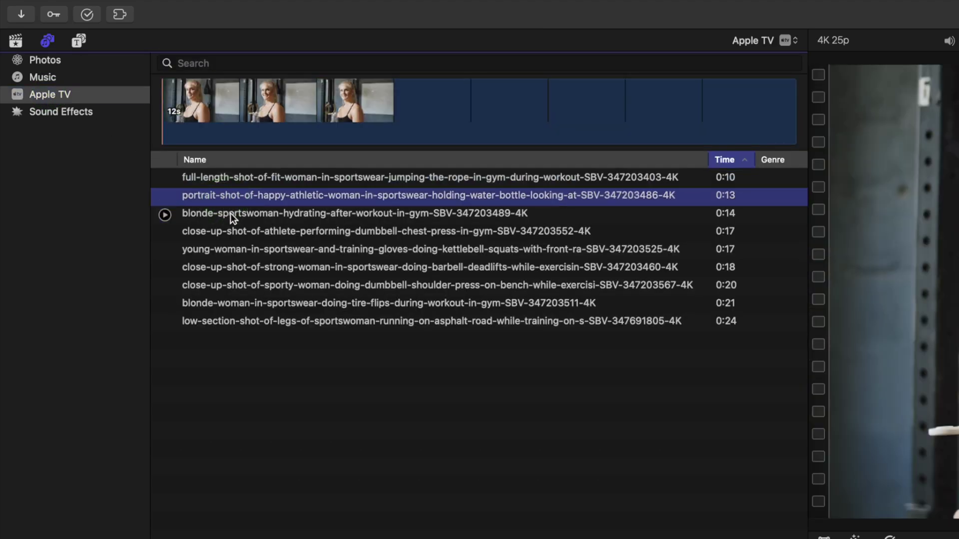
{"action": "left_click", "coordinate": [231, 215]}
{"action": "left_click", "coordinate": [239, 231]}
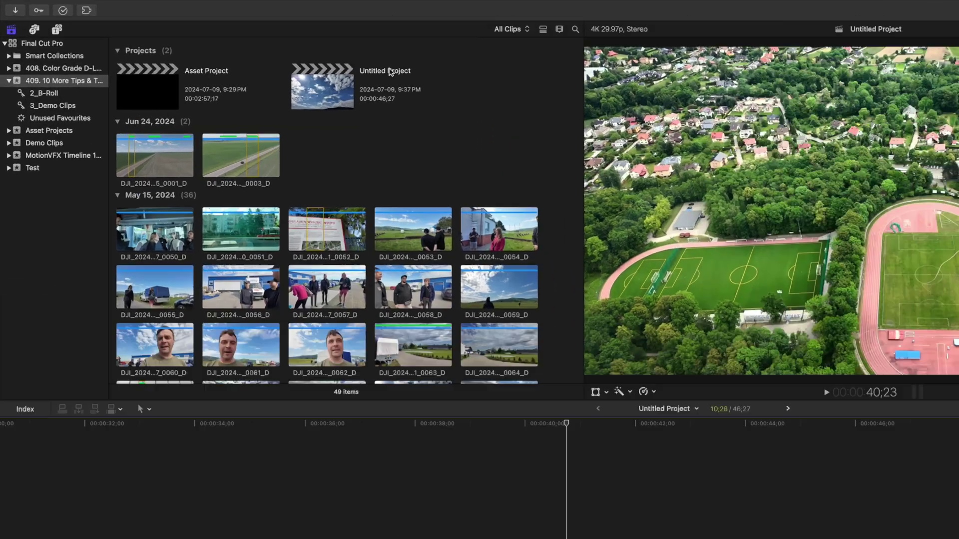
{"action": "mouse_move", "coordinate": [238, 4]}
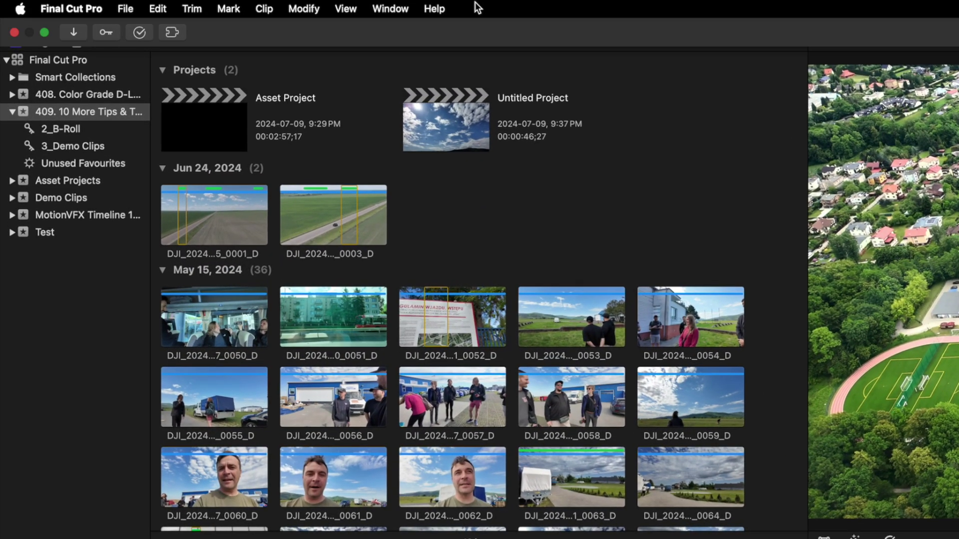
{"action": "left_click", "coordinate": [434, 9]}
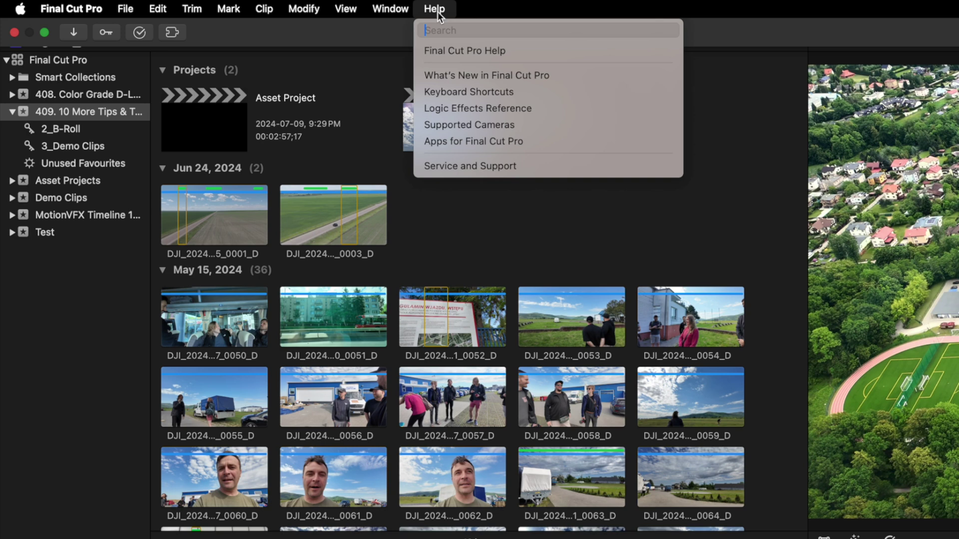
{"action": "type", "text": "used"}
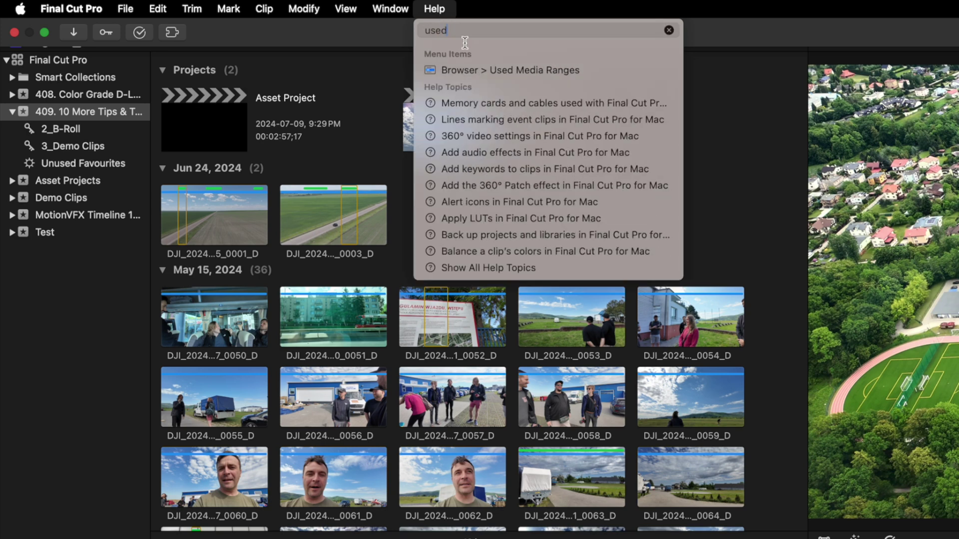
{"action": "mouse_move", "coordinate": [485, 70]}
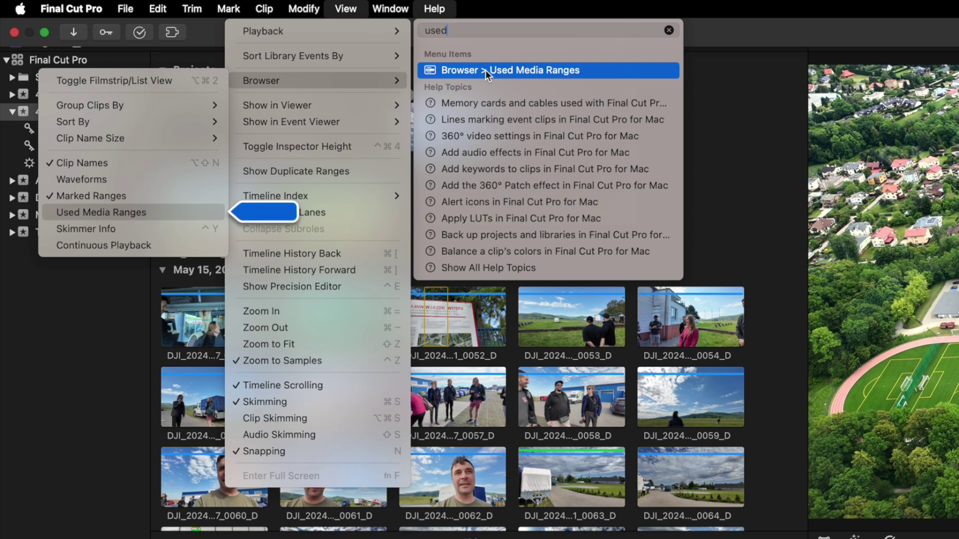
{"action": "left_click_drag", "start_coordinate": [465, 28], "coordinate": [422, 31]}
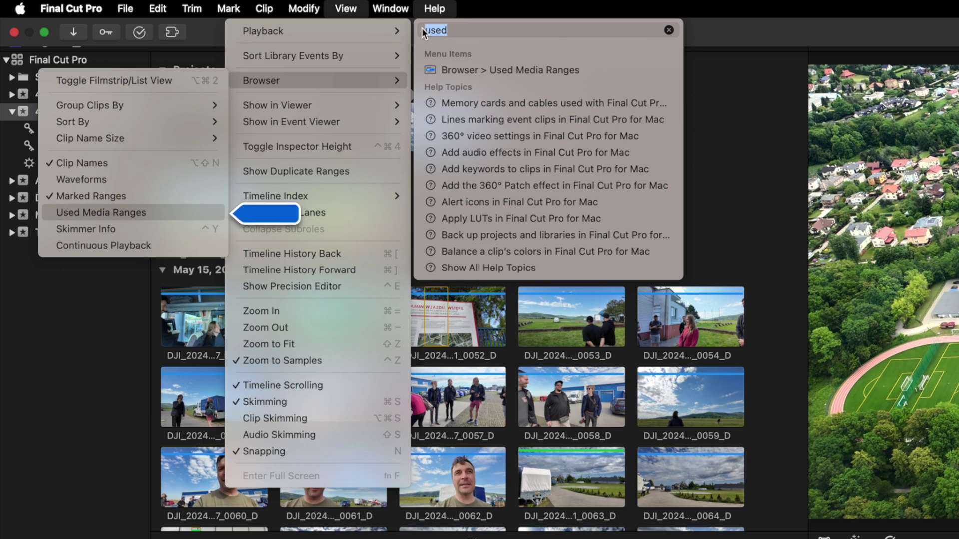
{"action": "type", "text": "sy"}
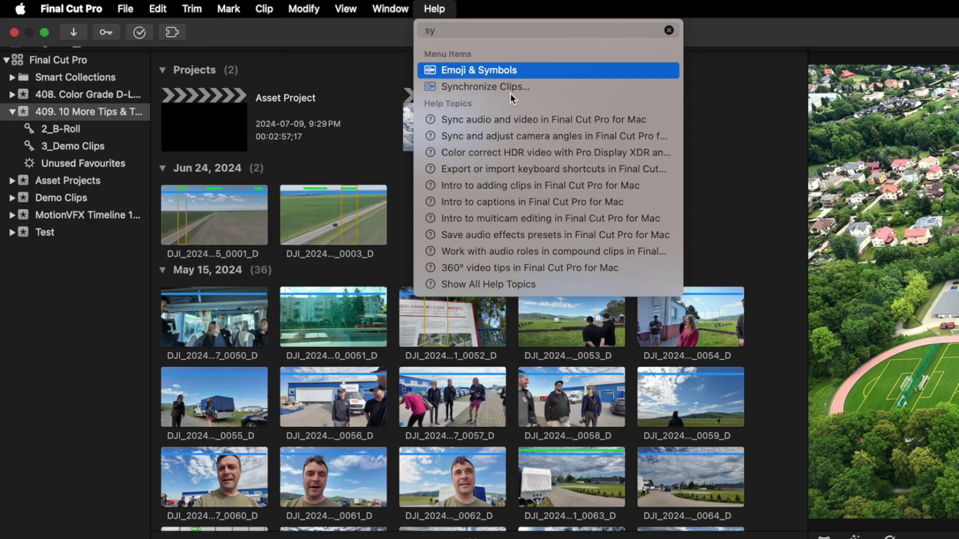
{"action": "left_click", "coordinate": [551, 120]}
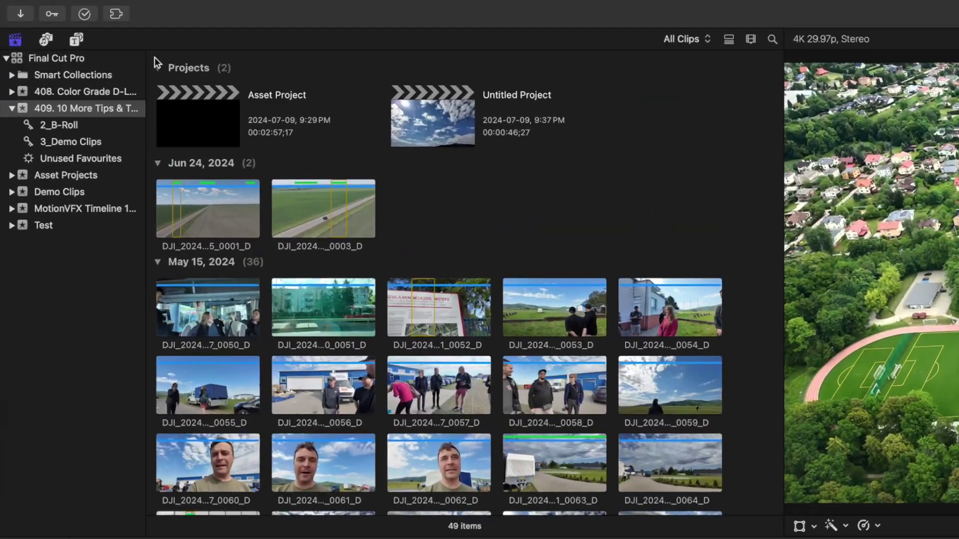
{"action": "left_click", "coordinate": [67, 58]}
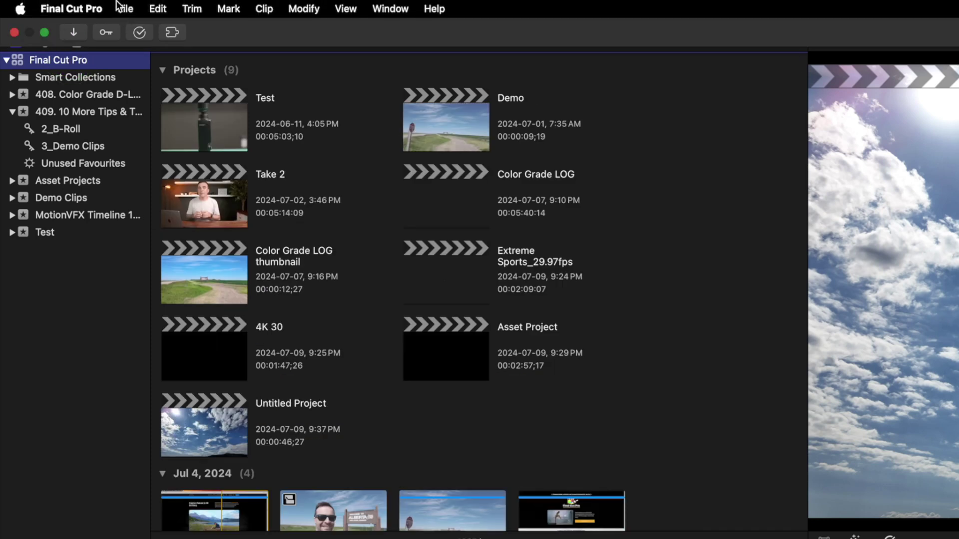
In Delete Generated Library Files, check Delete Render Files and choose All.
{"action": "left_click", "coordinate": [125, 9]}
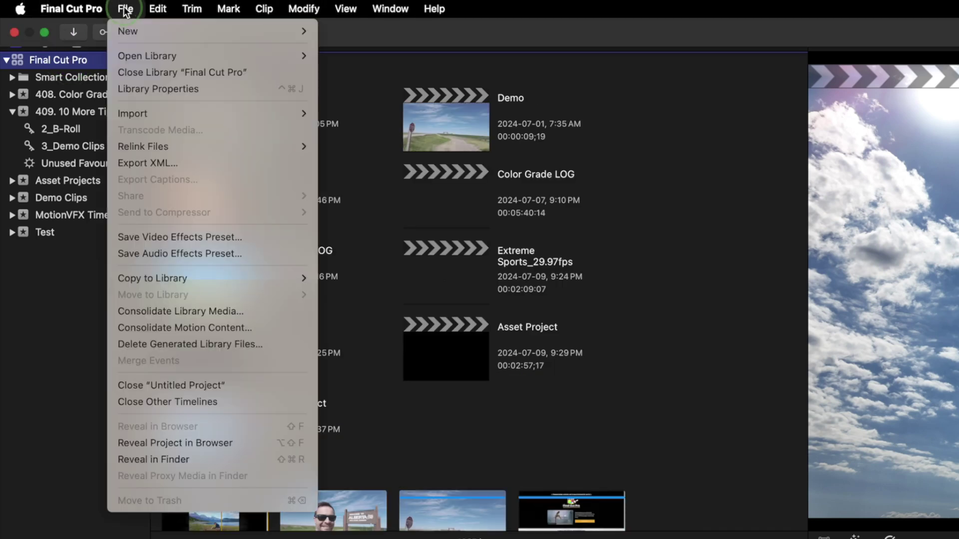
{"action": "left_click", "coordinate": [276, 346]}
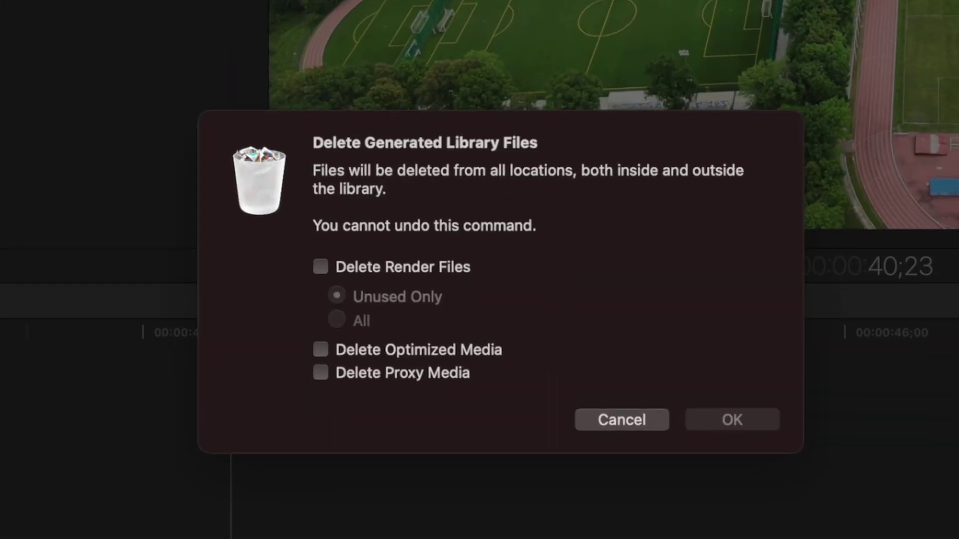
{"action": "left_click", "coordinate": [297, 253]}
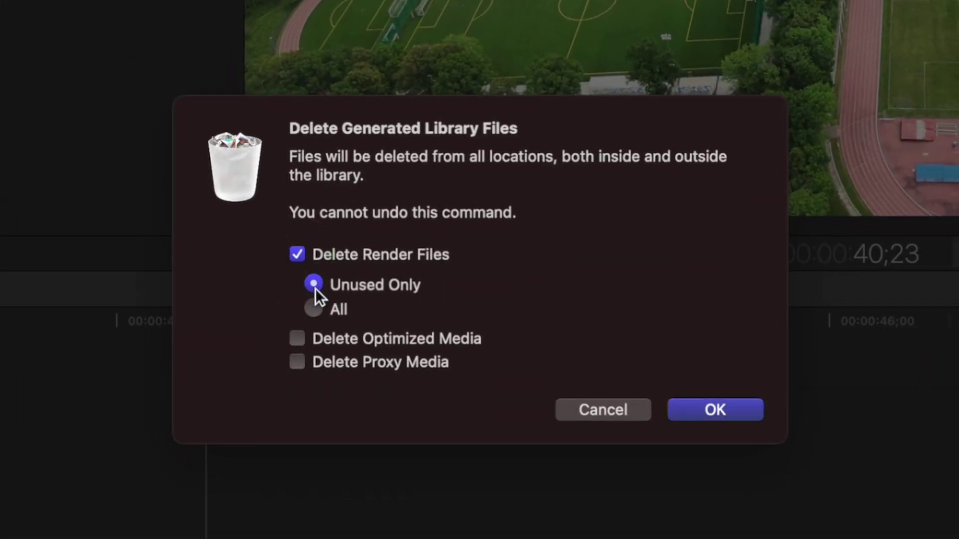
{"action": "left_click", "coordinate": [317, 308]}
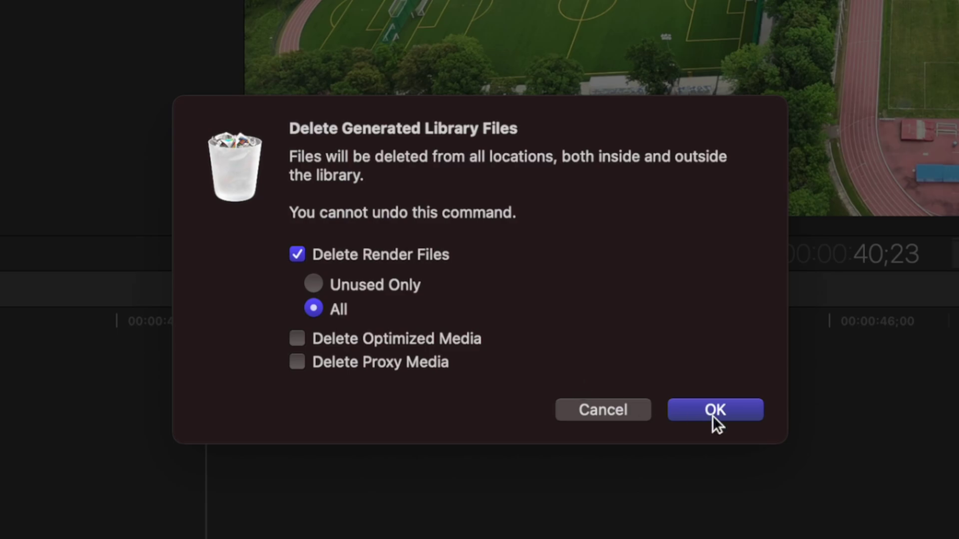